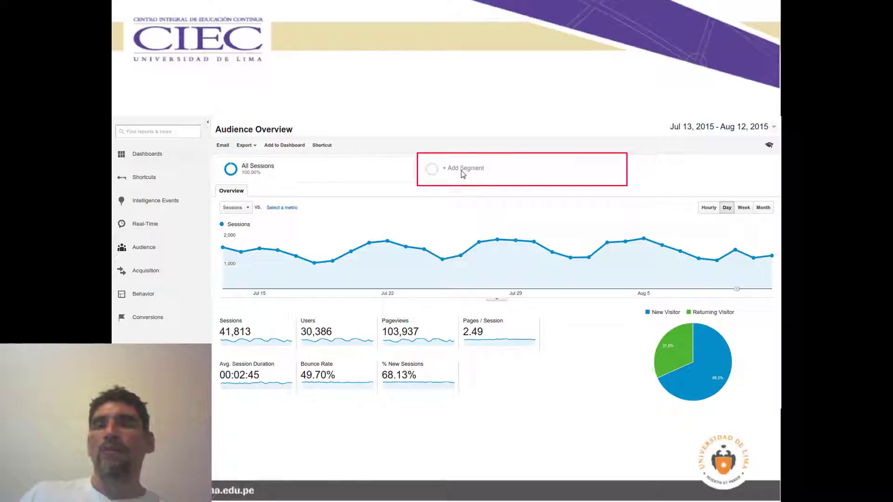
key("Right")
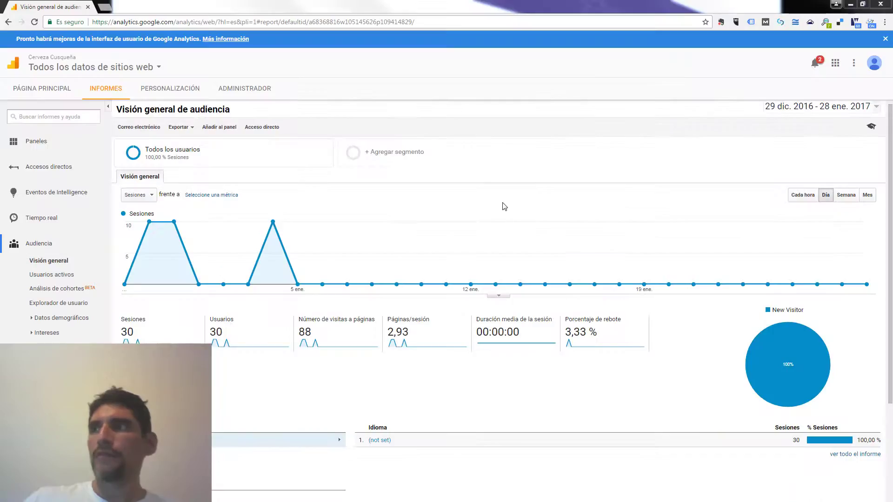
Step: Open the audience report's segment list and examine the definitions of the segments from Búsqueda realizada en el sitio to Sesiones con conversiones
left_click(384, 156)
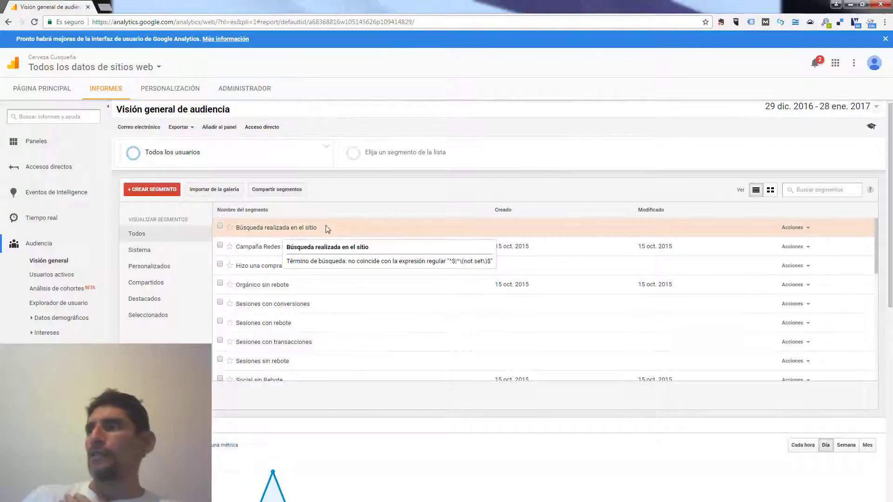
mouse_move(318, 275)
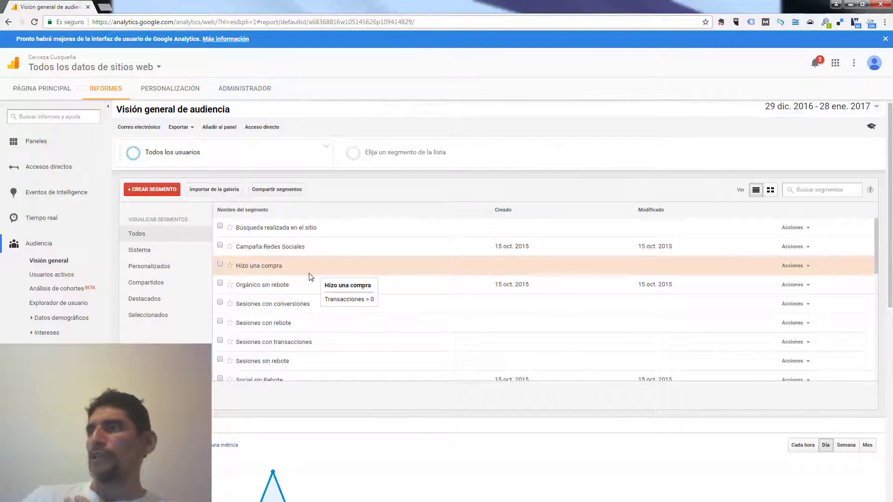
mouse_move(304, 230)
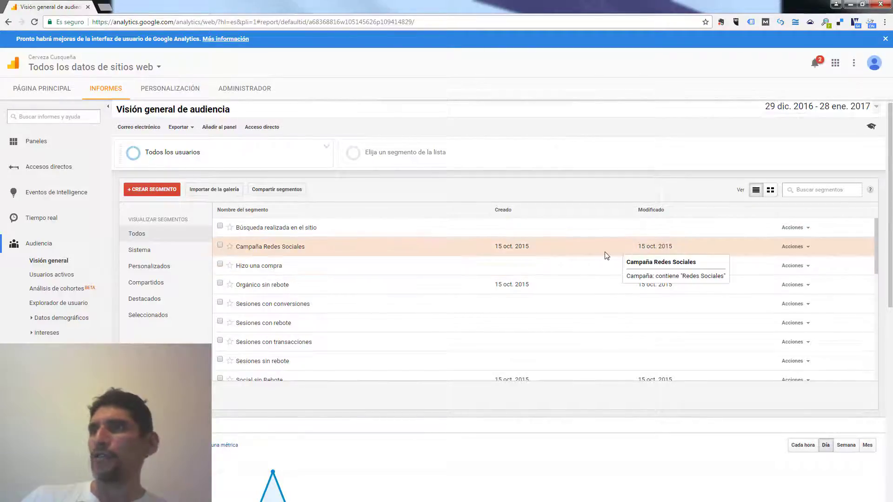
mouse_move(563, 265)
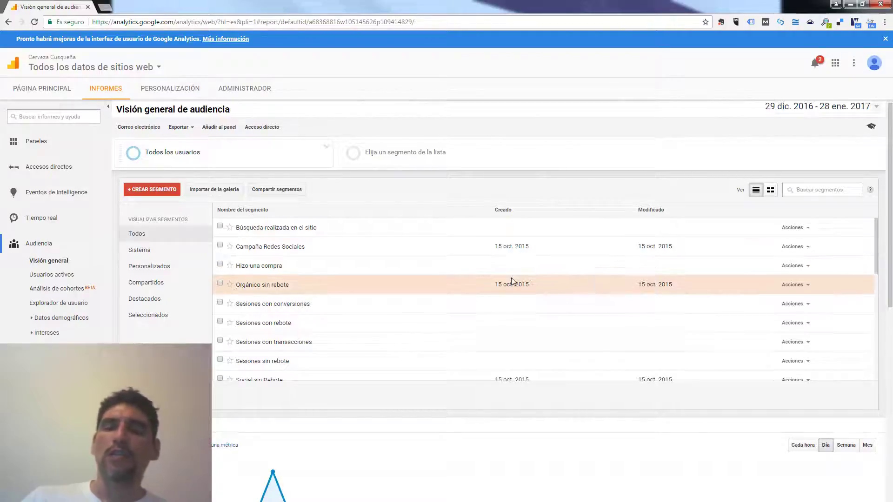
mouse_move(512, 279)
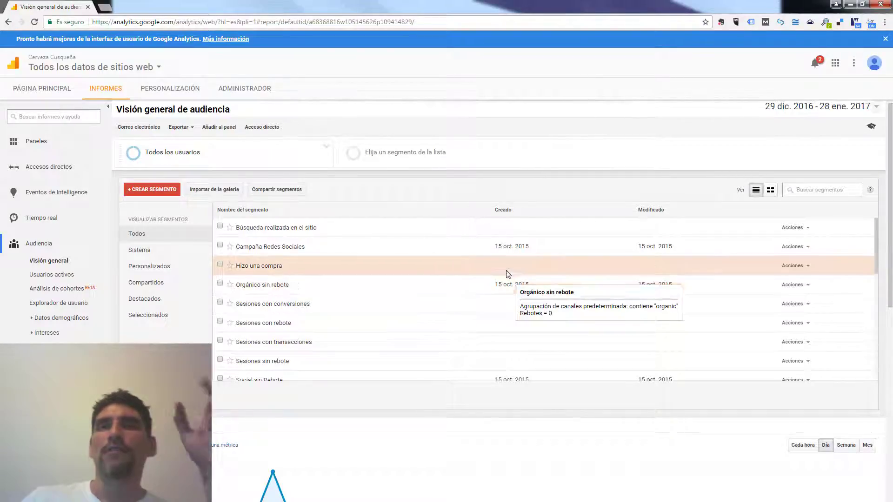
mouse_move(392, 271)
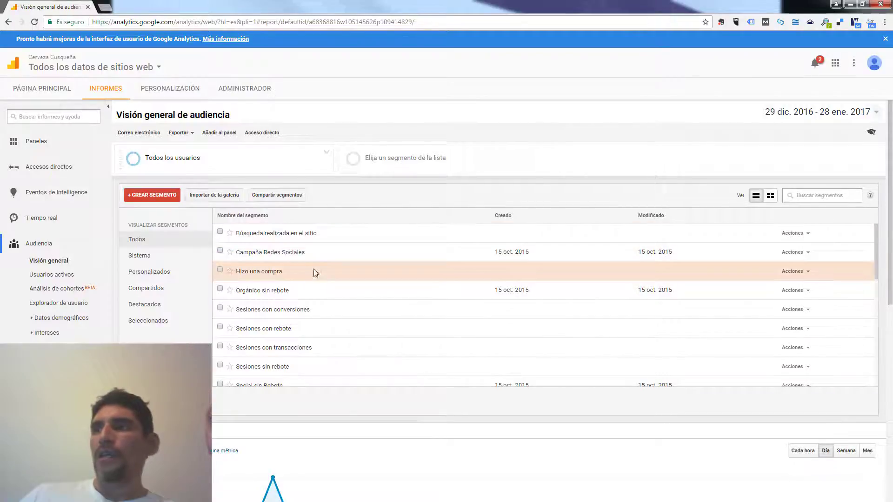
mouse_move(272, 274)
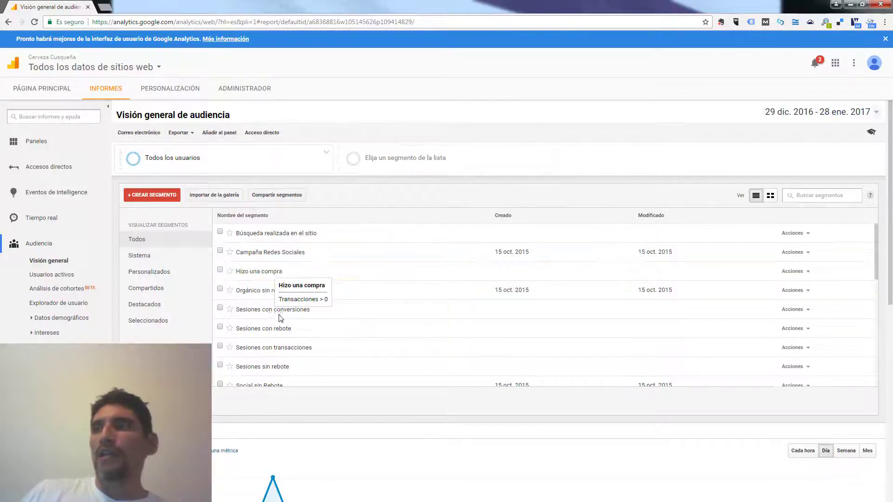
mouse_move(300, 320)
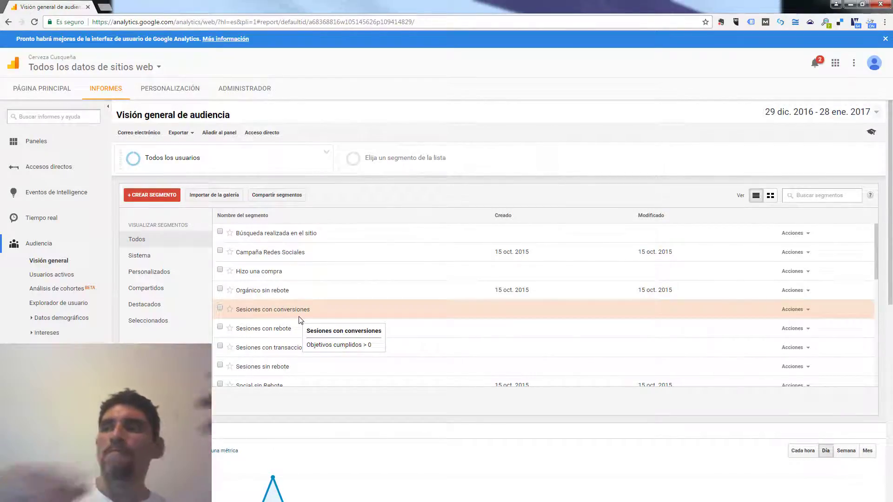
Step: Look through the remaining predefined segments, examining the definitions of Tráfico de equipos de escritorio y tablet, Tráfico de pago and Tráfico orgánico
scroll(300, 320, "down", 1)
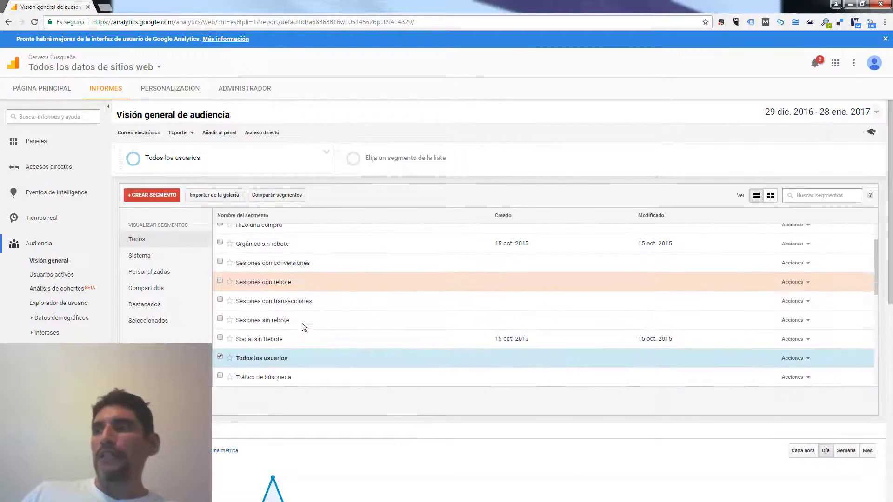
scroll(325, 321, "down", 1)
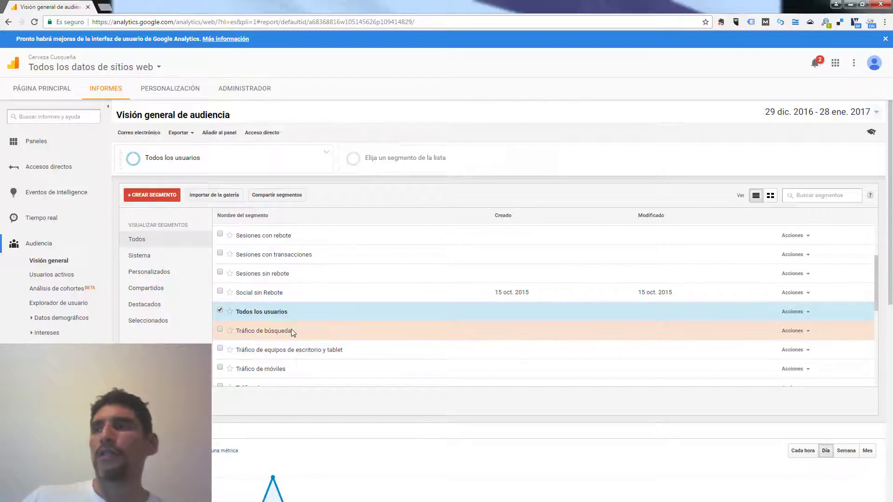
scroll(291, 328, "down", 1)
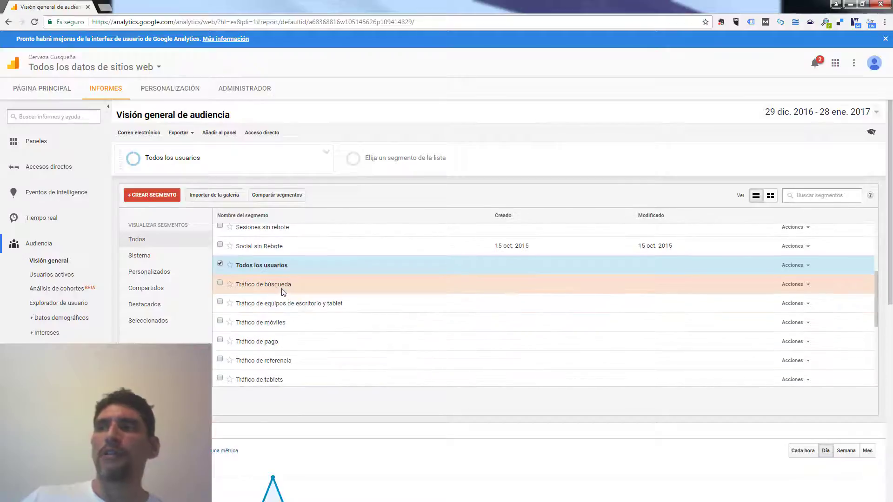
mouse_move(283, 292)
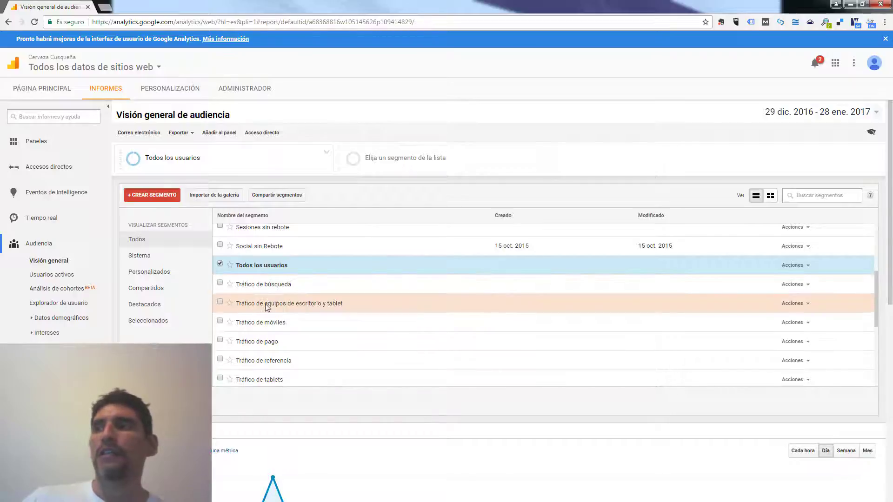
mouse_move(331, 308)
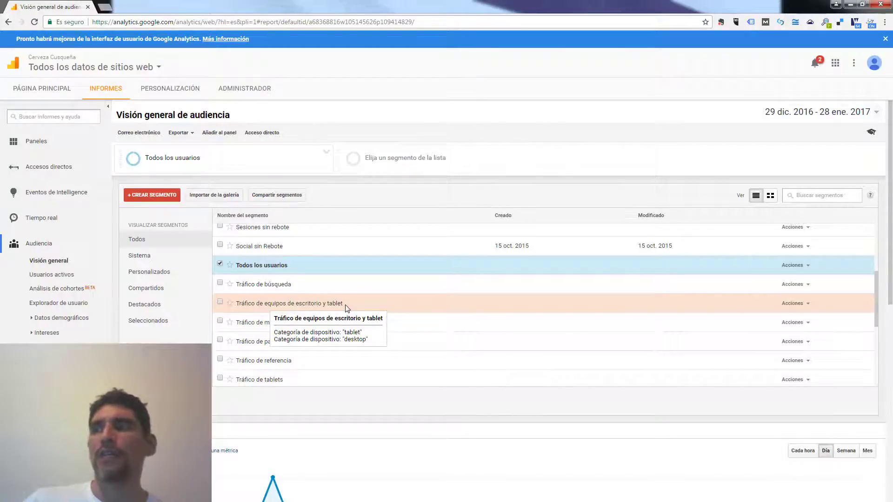
scroll(346, 308, "down", 1)
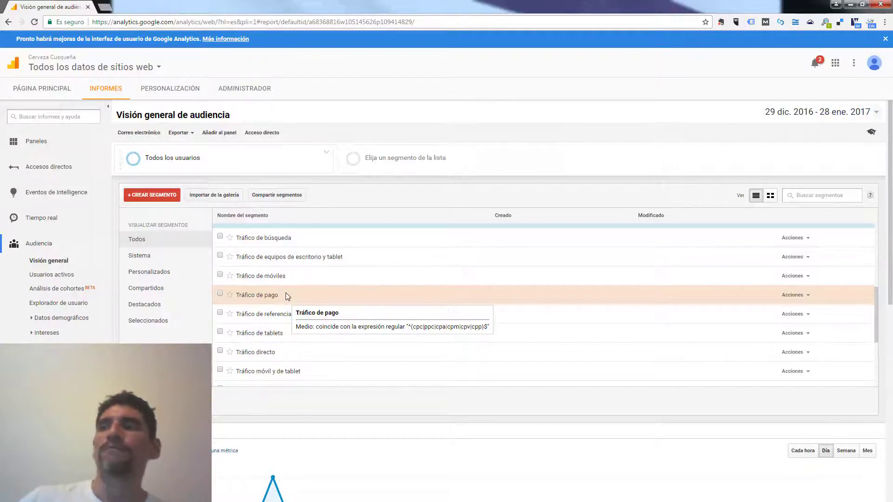
scroll(285, 297, "down", 2)
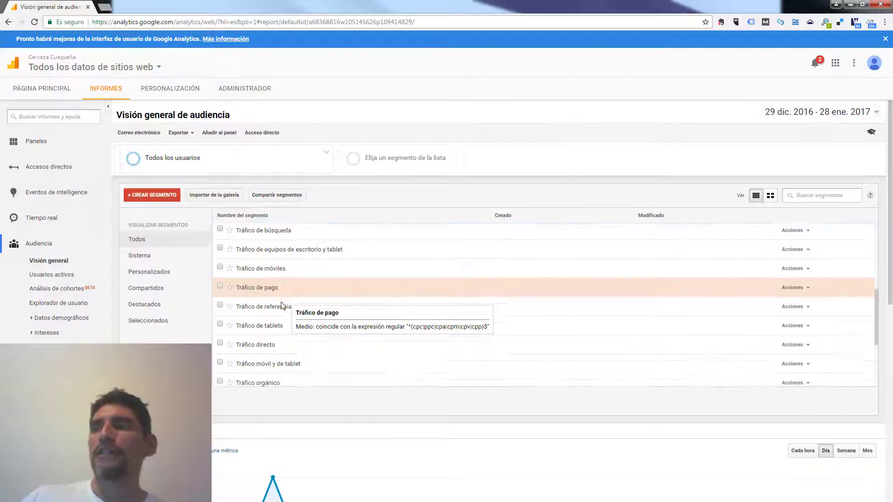
scroll(361, 328, "down", 3)
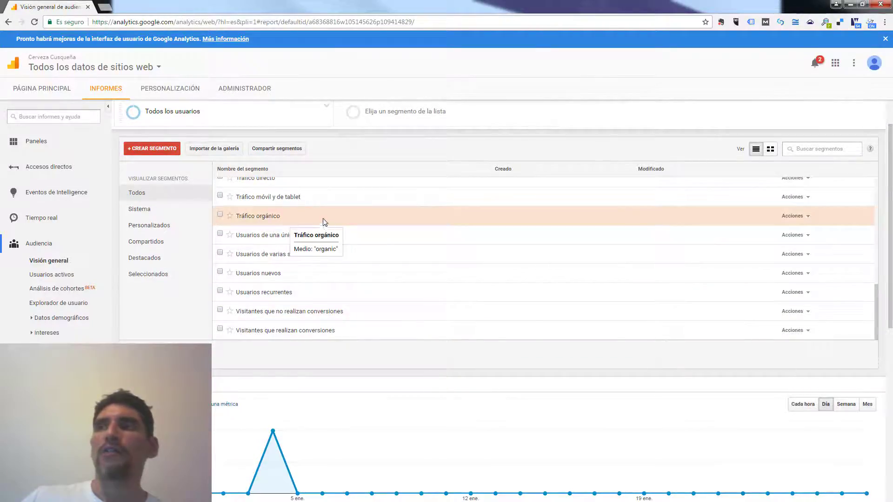
scroll(282, 307, "up", 4)
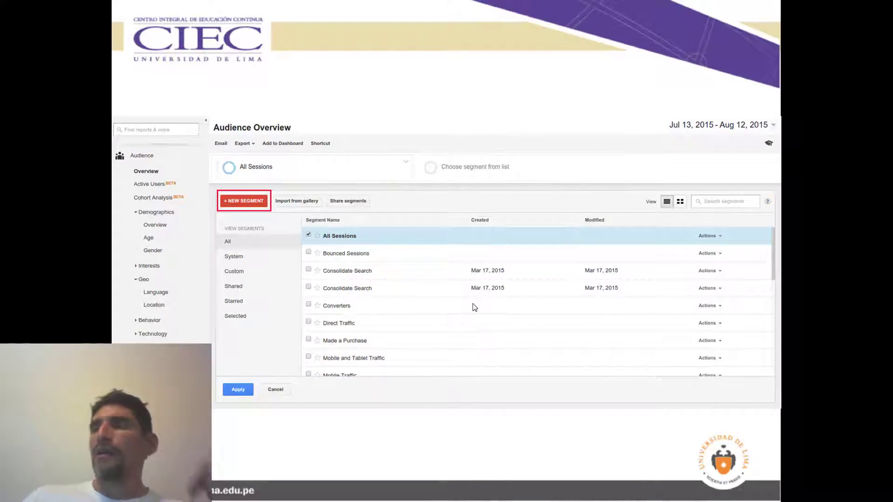
left_click(477, 304)
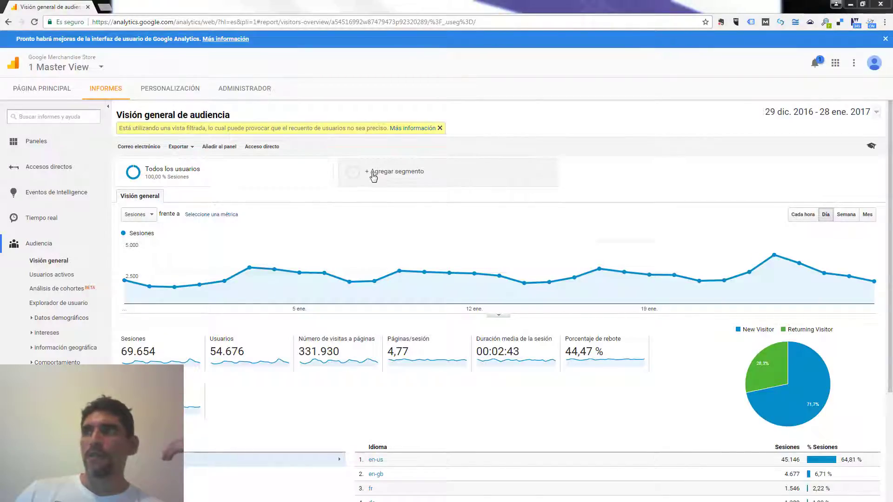
Step: Create a new segment in the audience overview report and name it "Mujeres de 18 a 34 años"
left_click(373, 173)
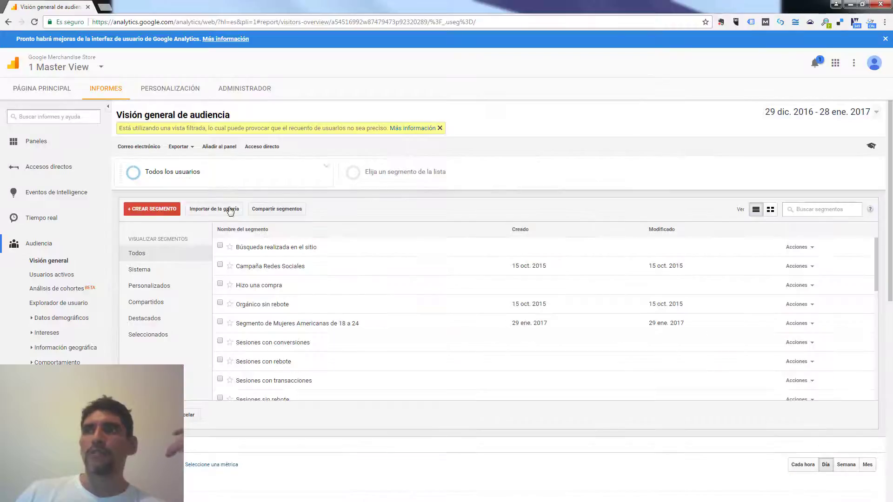
left_click(157, 215)
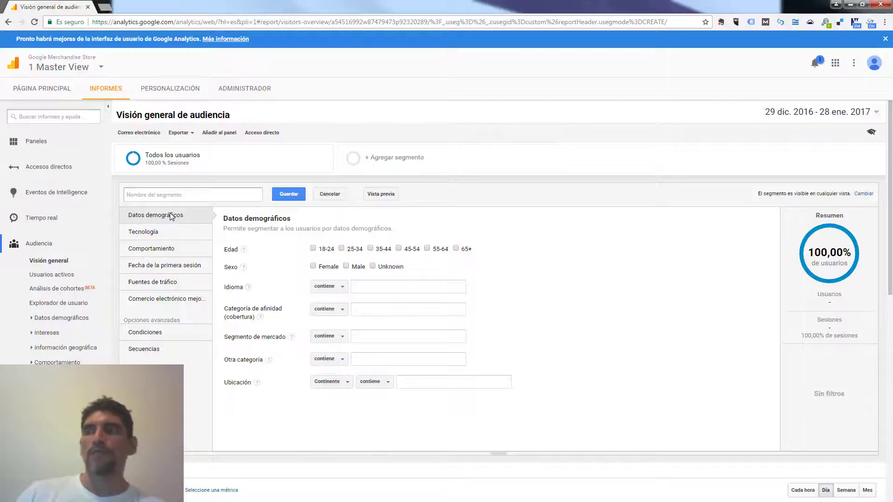
left_click(162, 197)
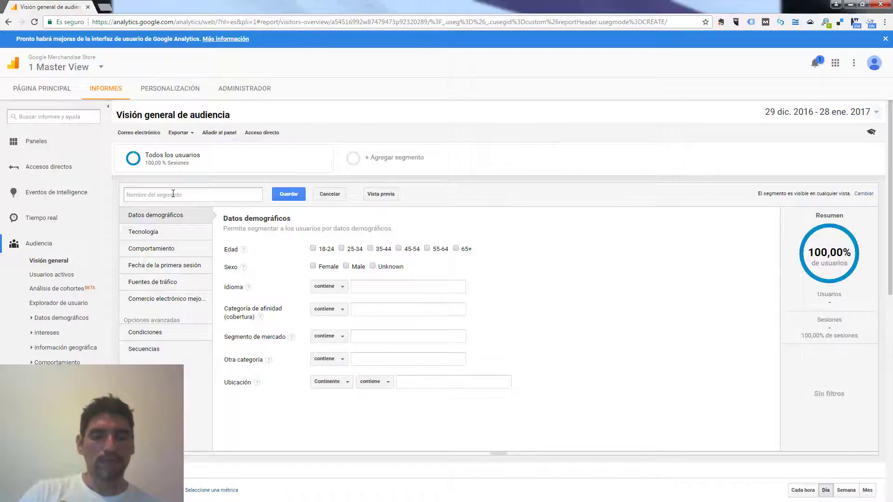
type("Mujeres de 18 a 34")
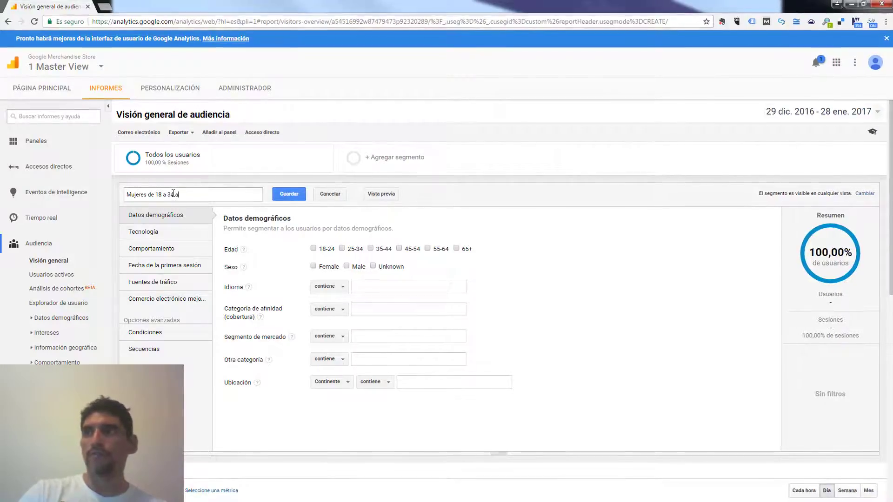
type("a")
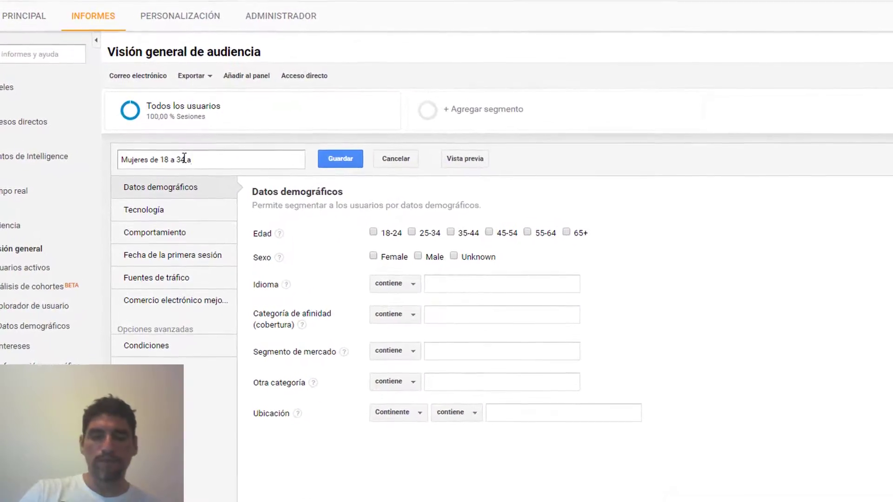
type("ñois")
key("Left")
key("BackSpace")
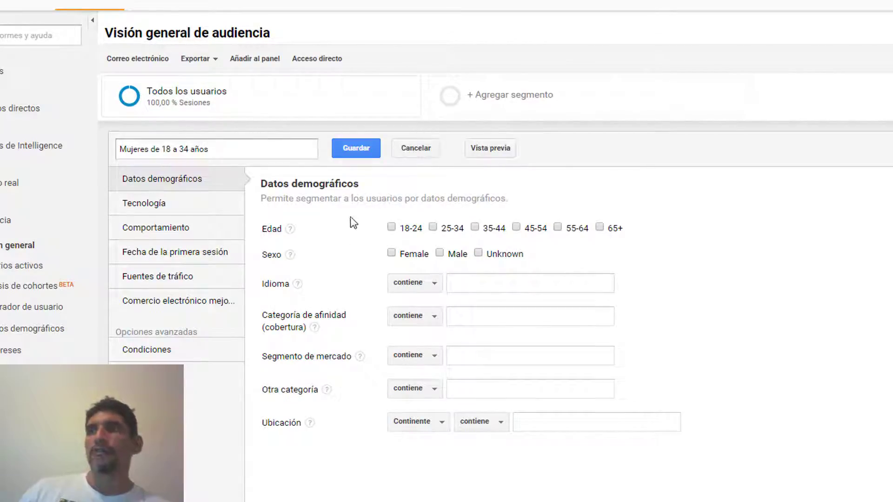
Step: Limit the segment's demographics to the age ranges 18-24 and 25-34 and the sex Female
left_click(391, 228)
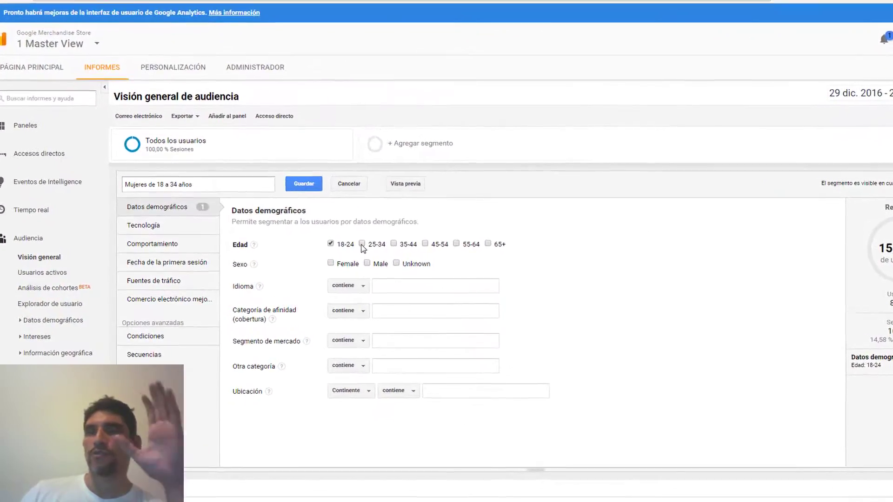
left_click(372, 242)
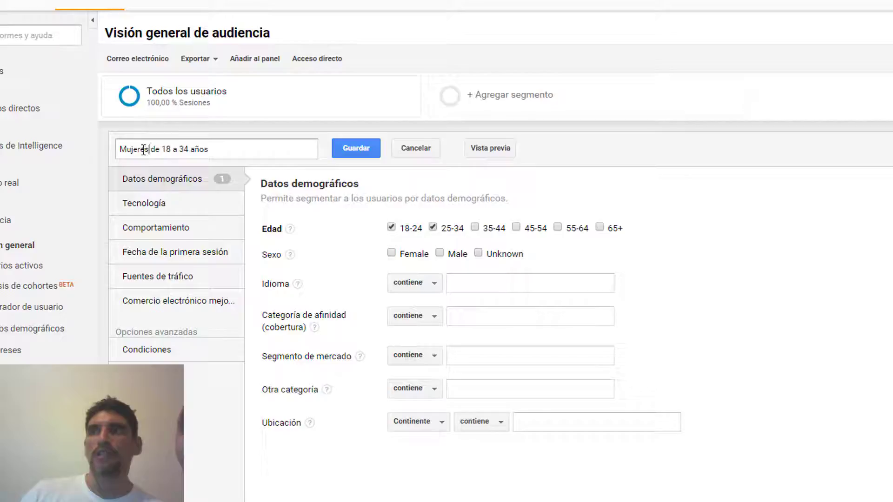
left_click(391, 253)
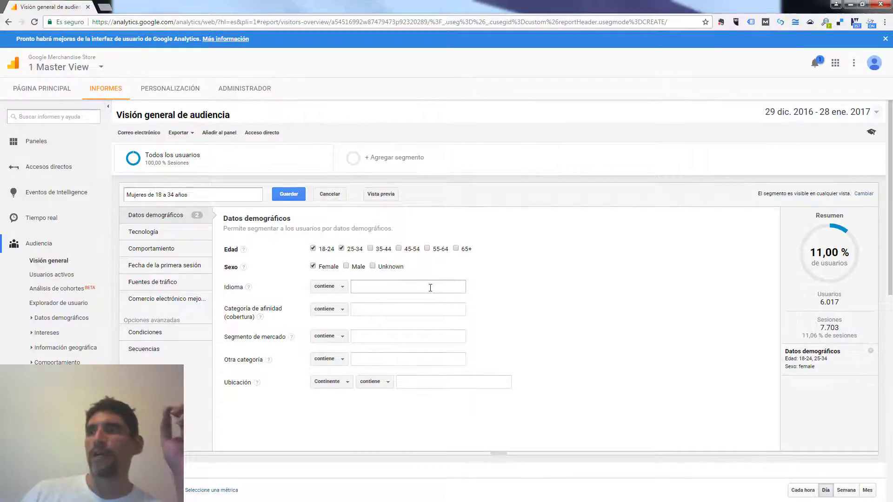
Step: Add a location condition to the segment where País contains Peru
left_click(345, 384)
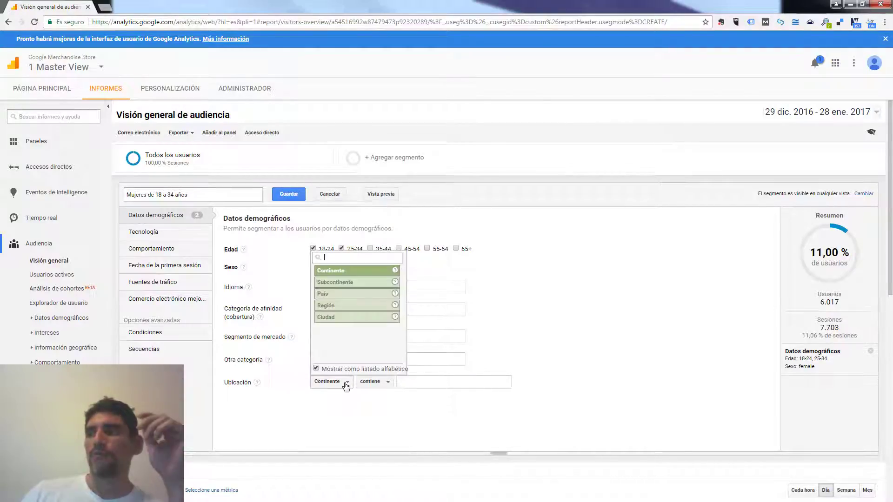
left_click(333, 295)
left_click(399, 385)
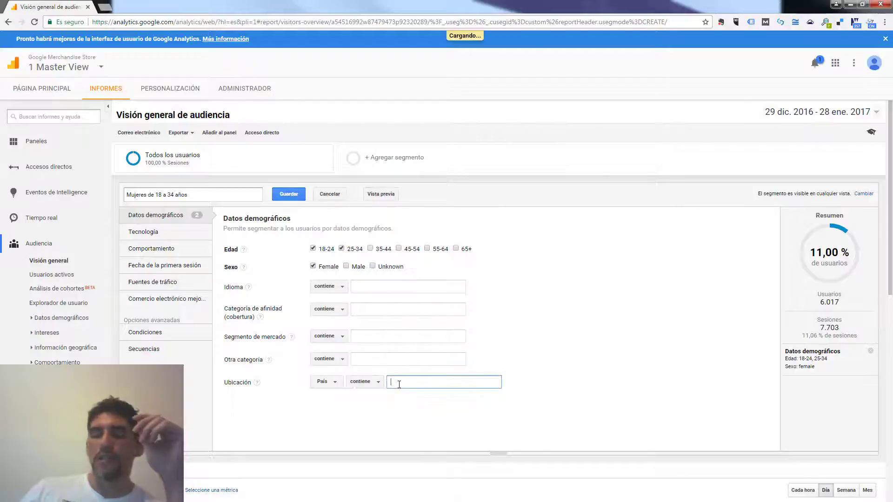
type("Per")
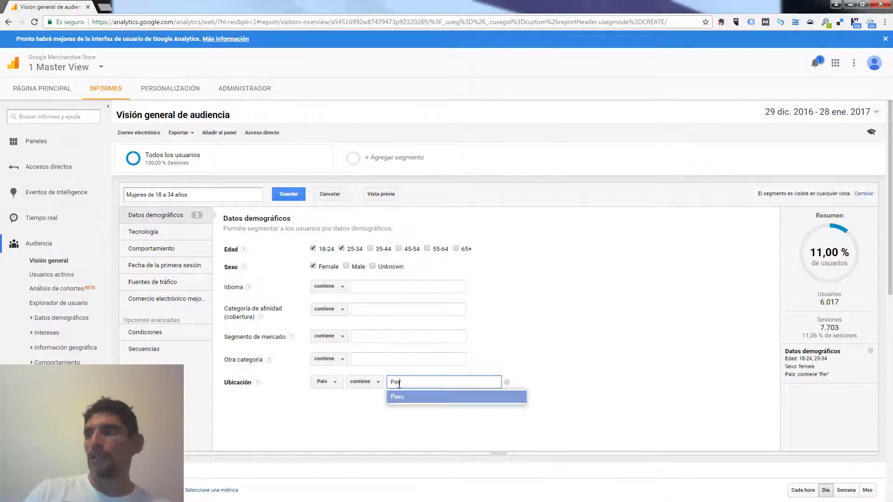
left_click(400, 396)
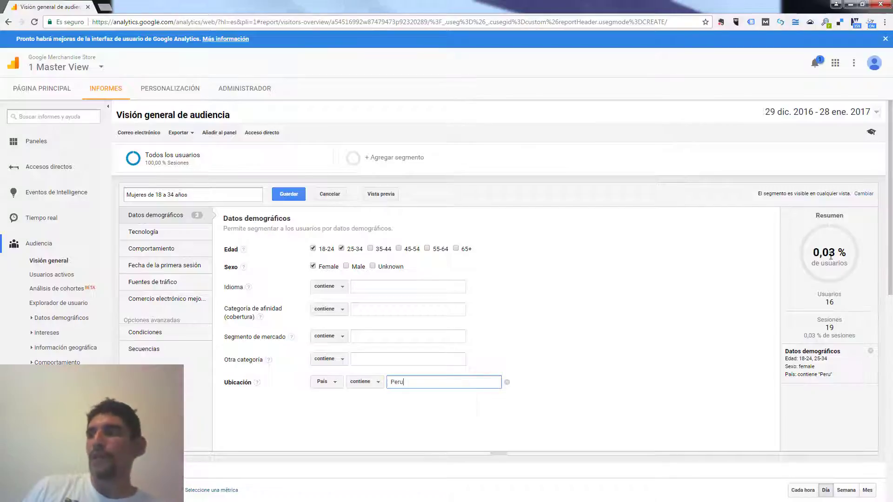
Step: Change the country in the segment's location condition to United States
left_click_drag(434, 383, 390, 384)
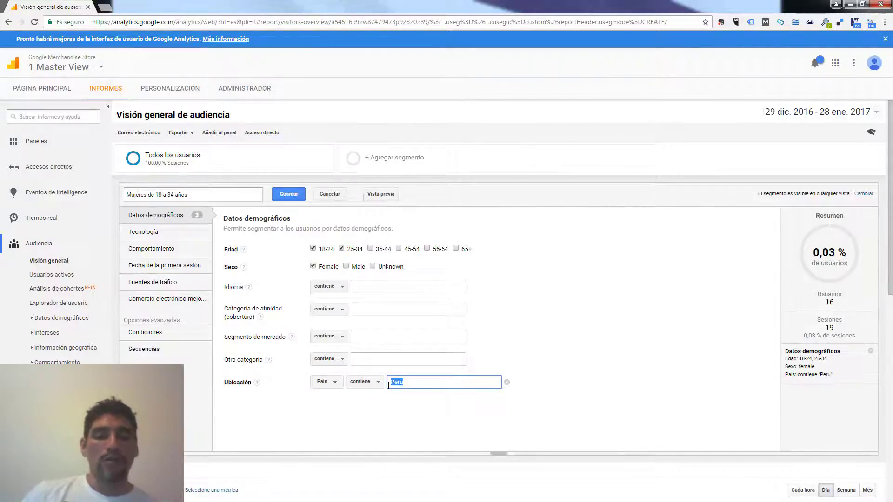
type("U")
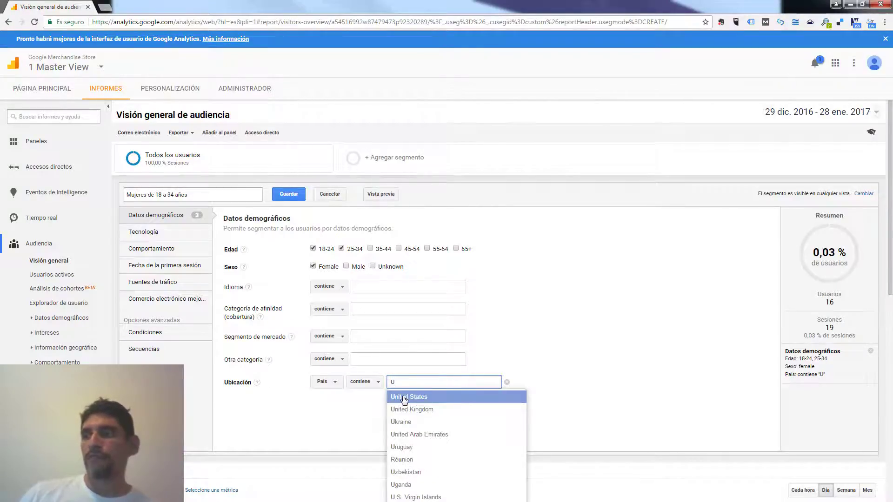
left_click(403, 398)
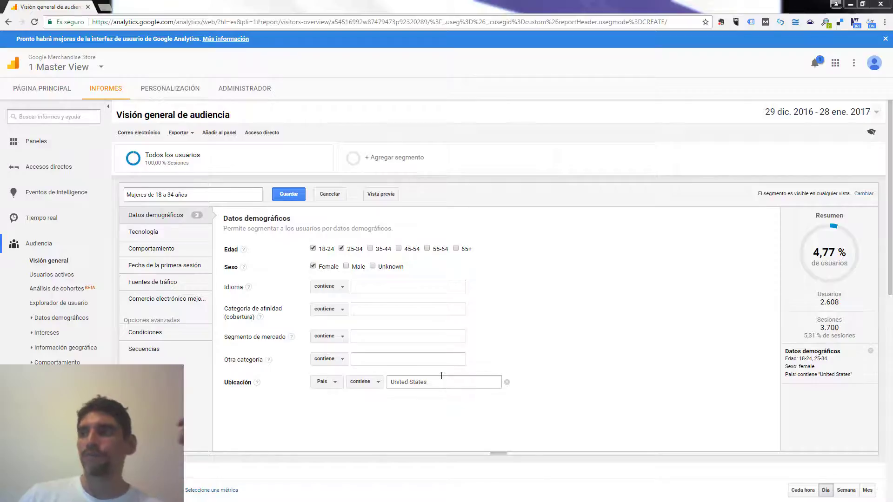
Step: Save the segment "Mujeres de 18 a 34 años" and check its entry in the list of all segments
left_click(289, 195)
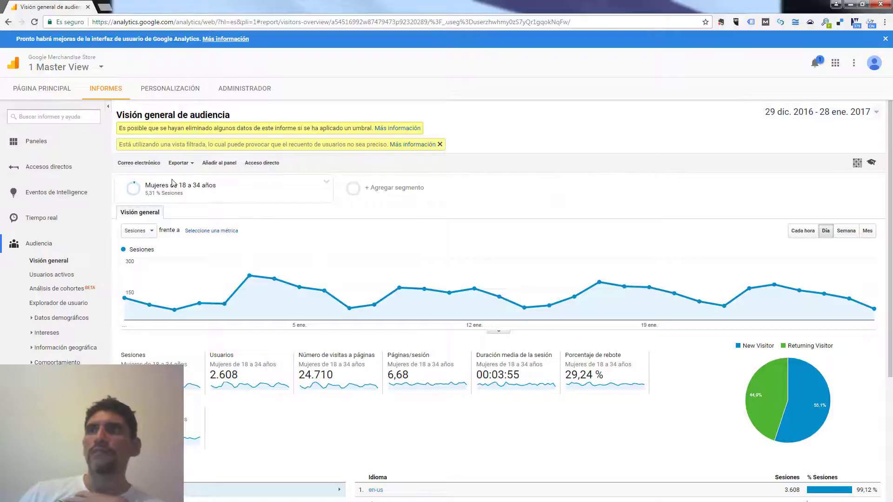
mouse_move(163, 188)
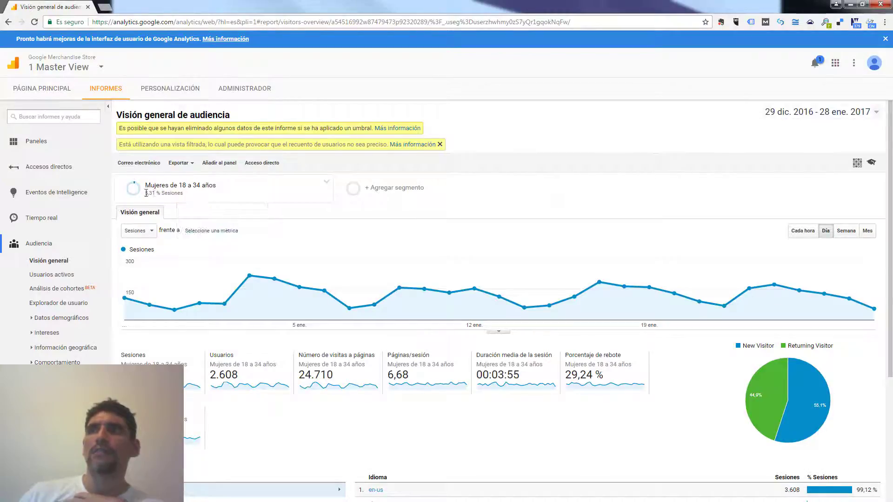
left_click(156, 192)
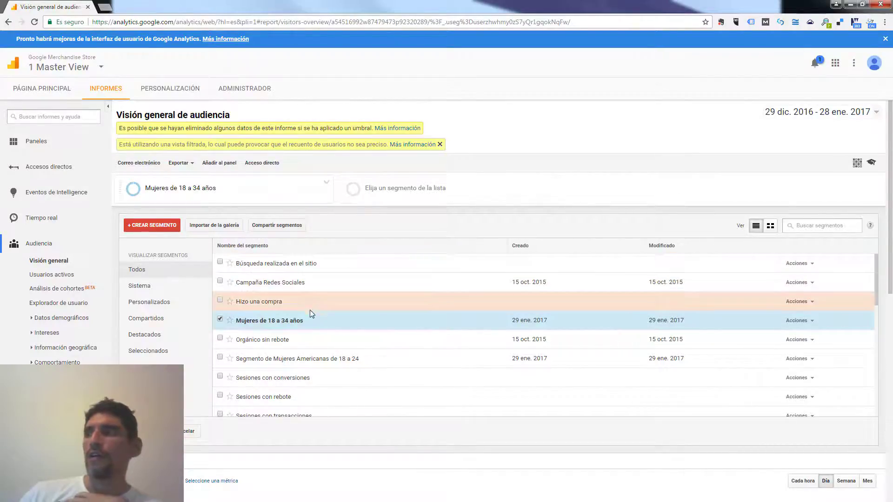
mouse_move(550, 319)
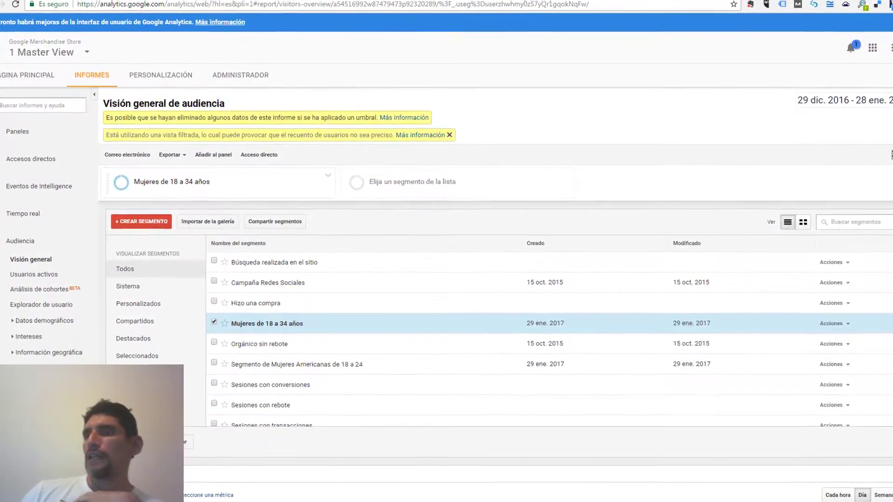
scroll(153, 433, "down", 6)
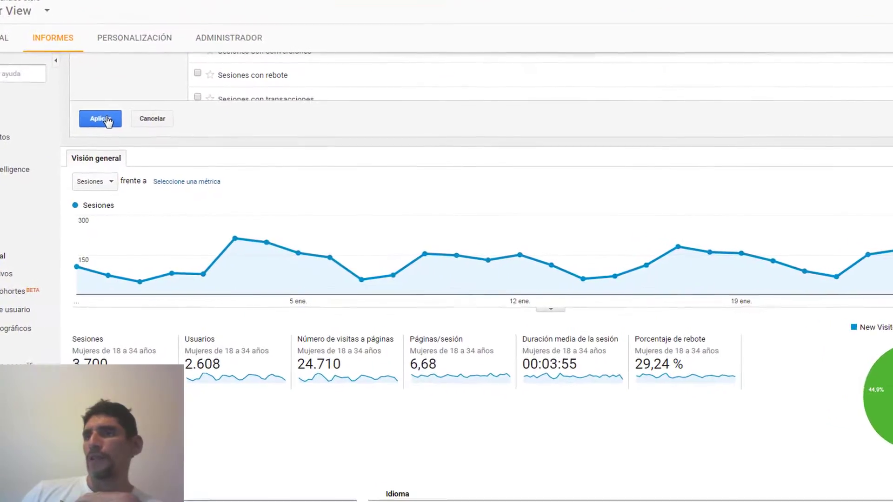
Step: Examine the audience overview metrics for the segment, from sessions and users to the number of page visits
scroll(98, 232, "down", 3)
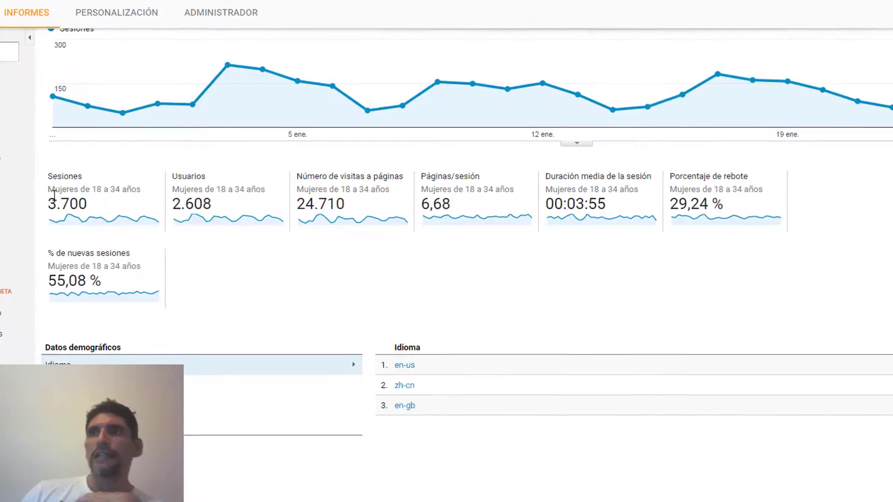
left_click_drag(48, 191, 392, 188)
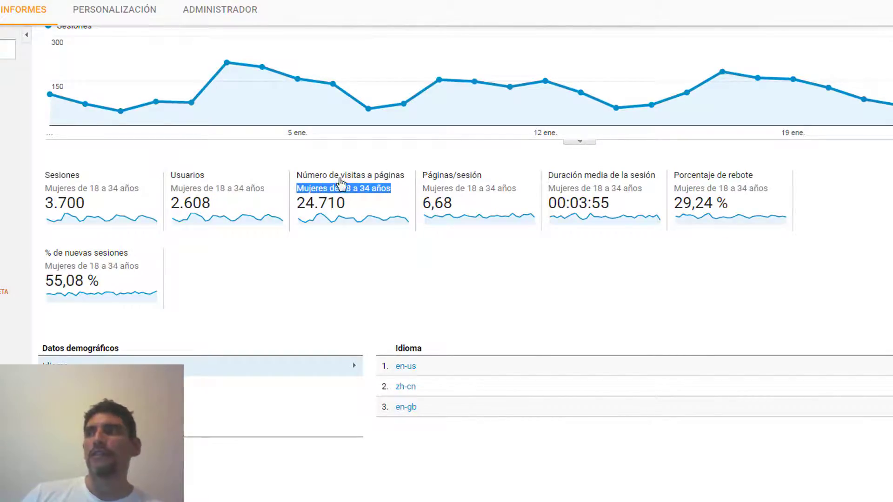
left_click(393, 198)
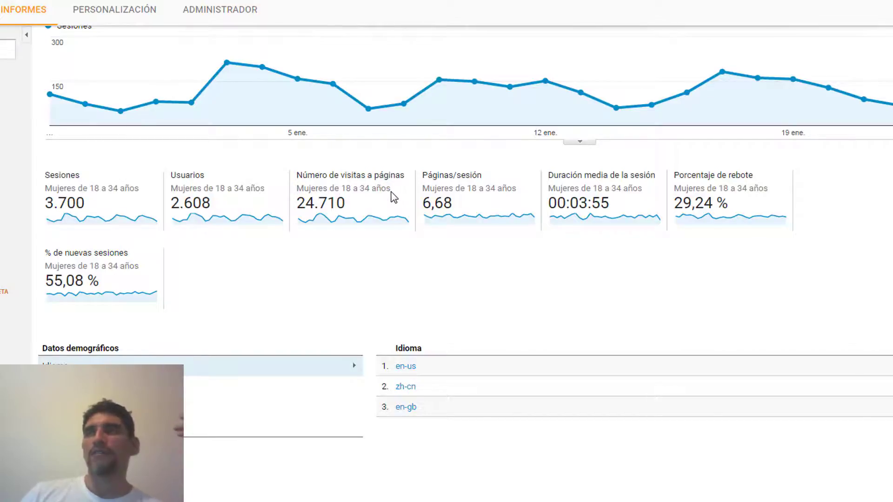
left_click_drag(391, 189, 302, 189)
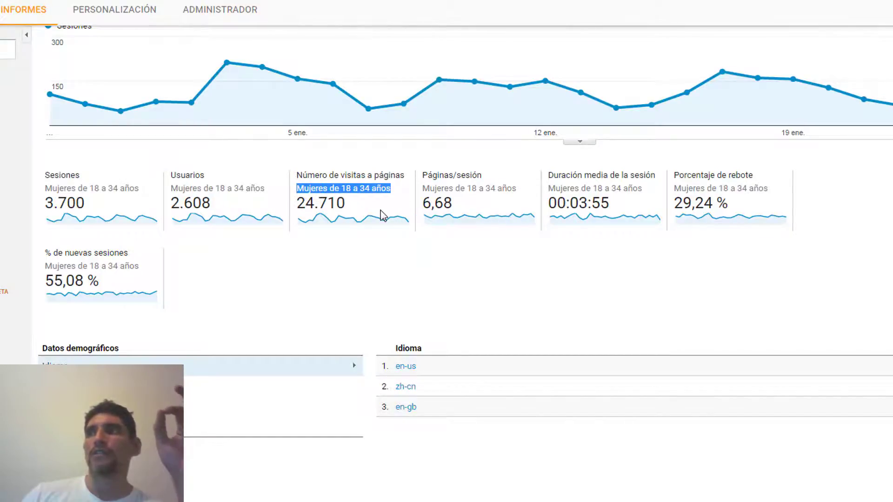
Step: Edit the applied segment and change its name to "Mujeres norteamericanas de 18 a 34 años"
scroll(381, 215, "up", 5)
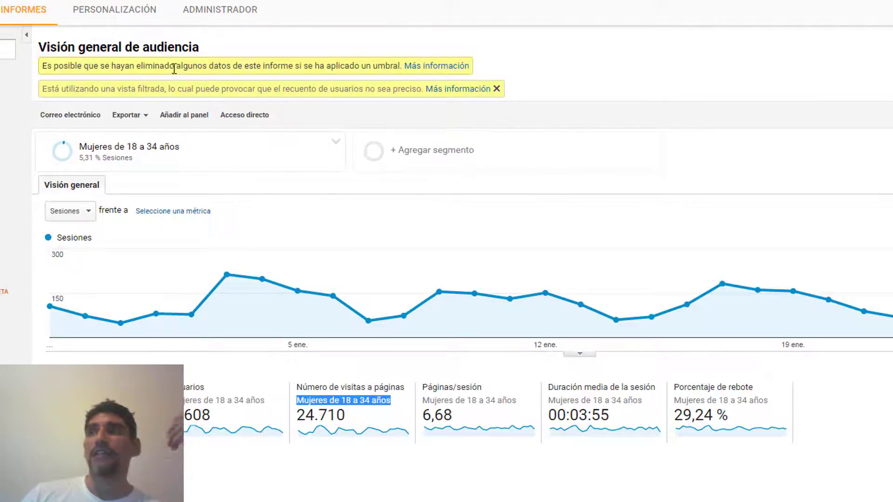
left_click(335, 149)
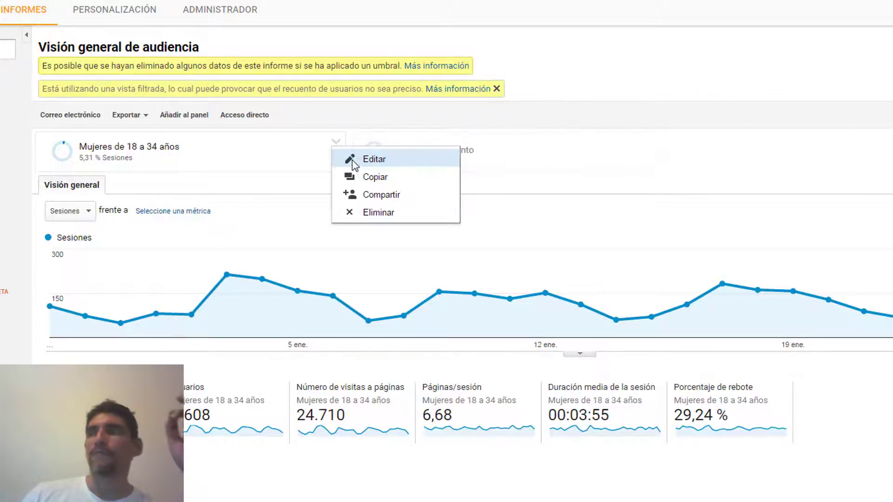
left_click(387, 159)
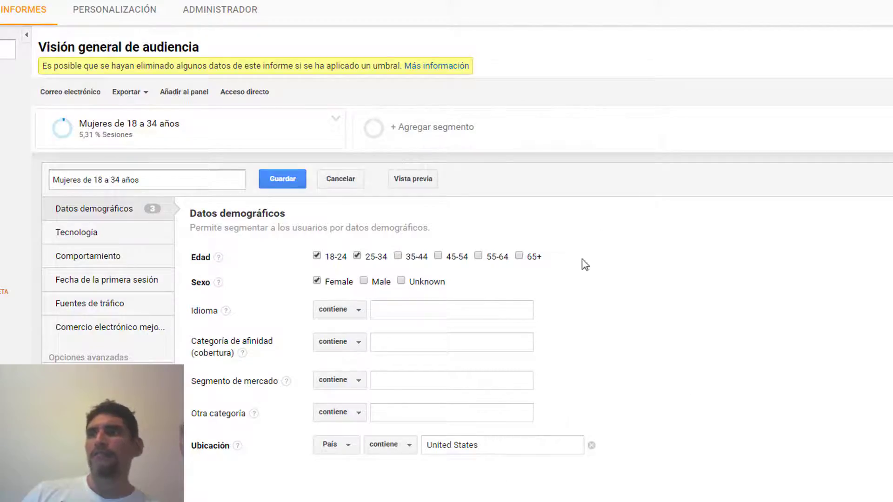
left_click(86, 180)
type("d")
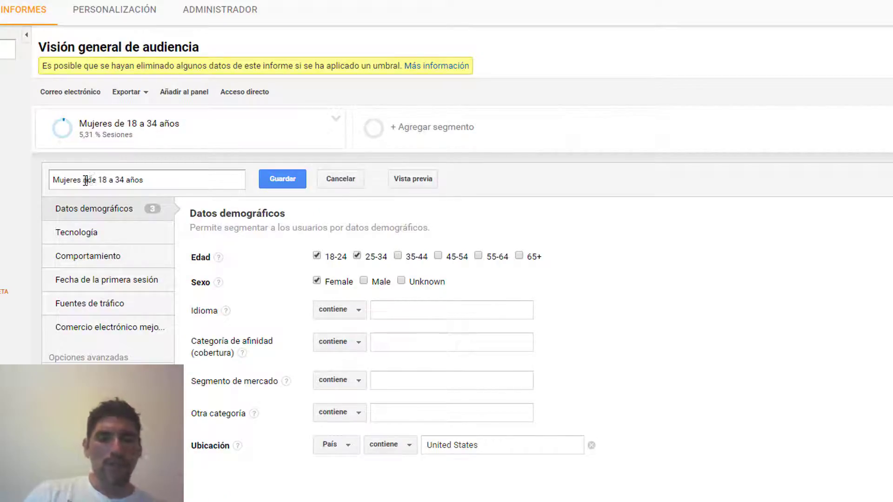
type("orteam")
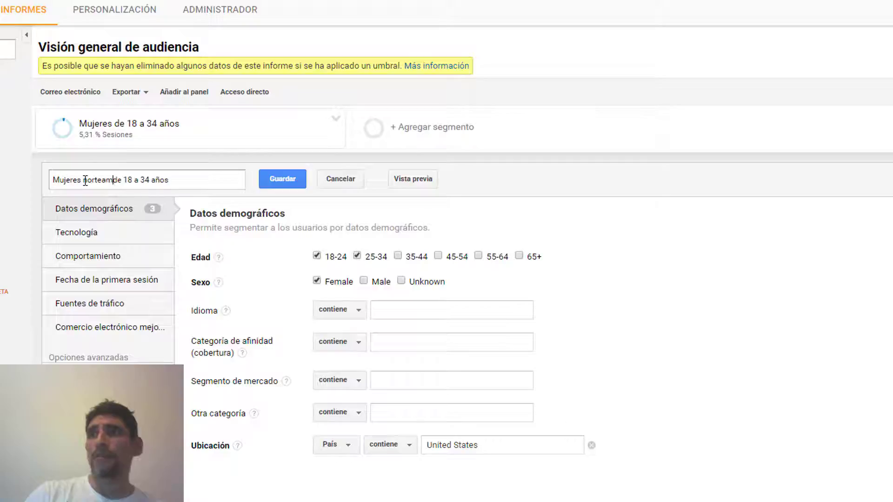
type("ericanasnd")
key("BackSpace")
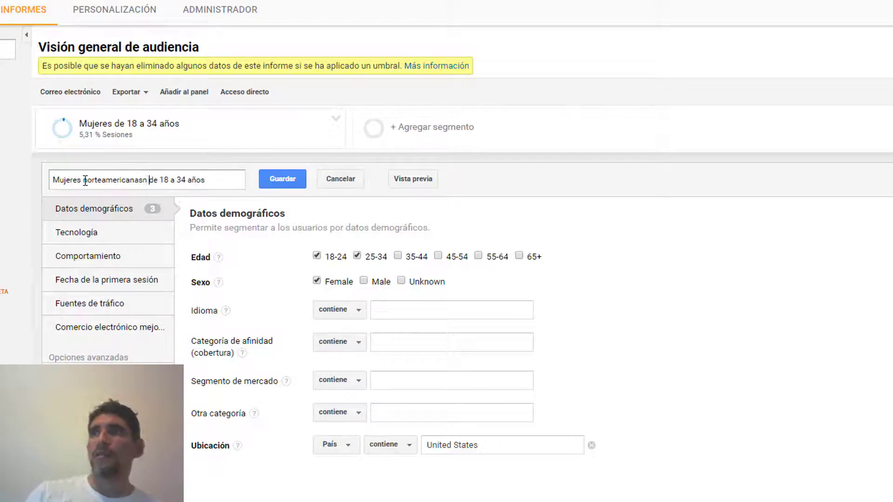
key("BackSpace")
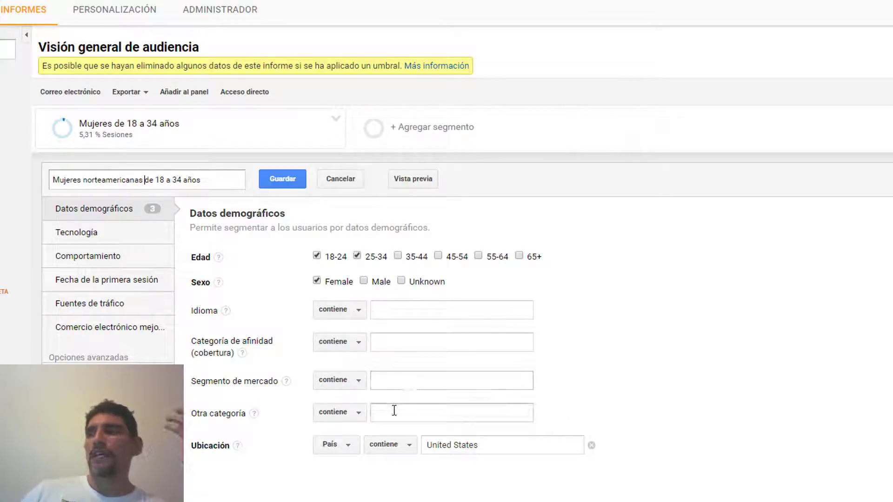
Step: Try the affinity category Mobile Enthusiasts in the segment's demographics and clear it again
left_click(381, 343)
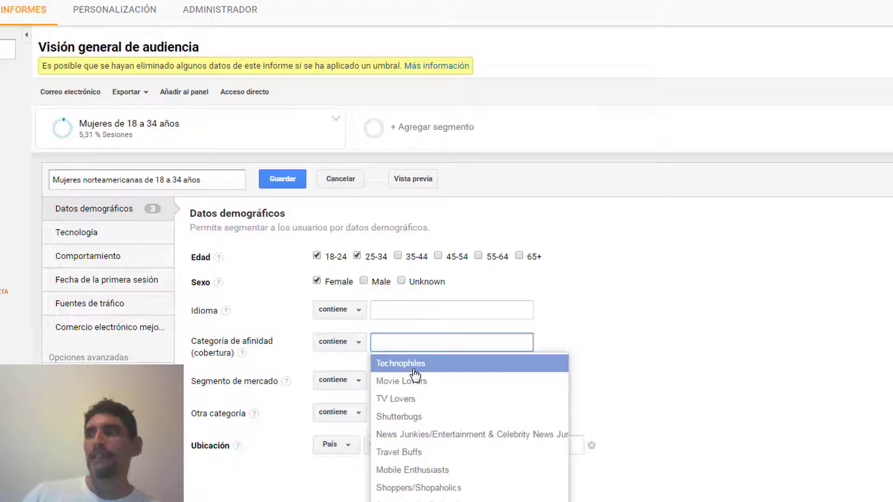
left_click(448, 475)
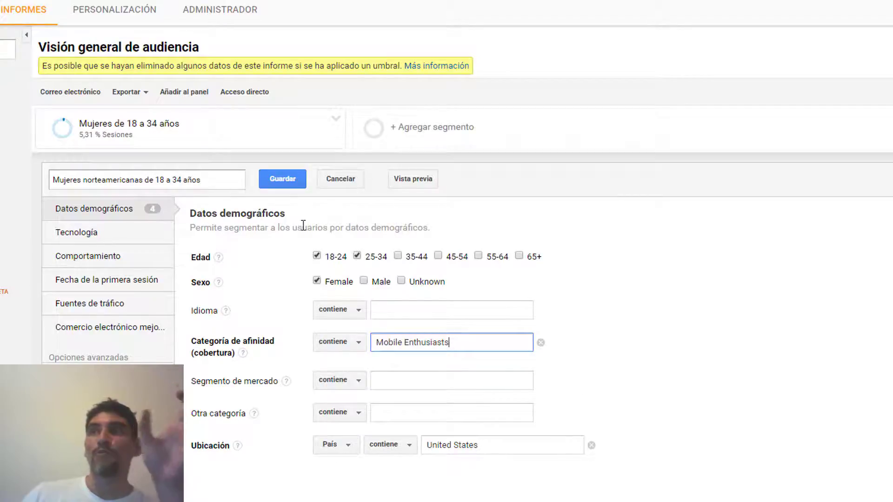
mouse_move(82, 137)
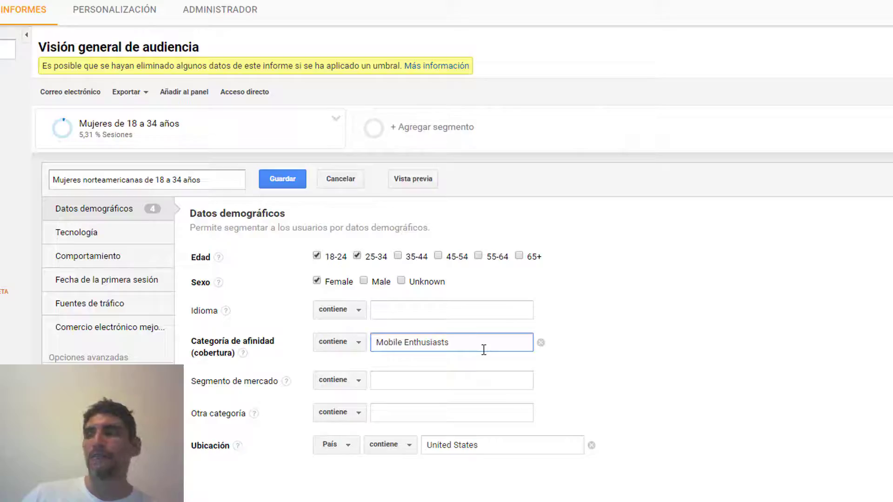
left_click_drag(473, 343, 336, 359)
key("BackSpace")
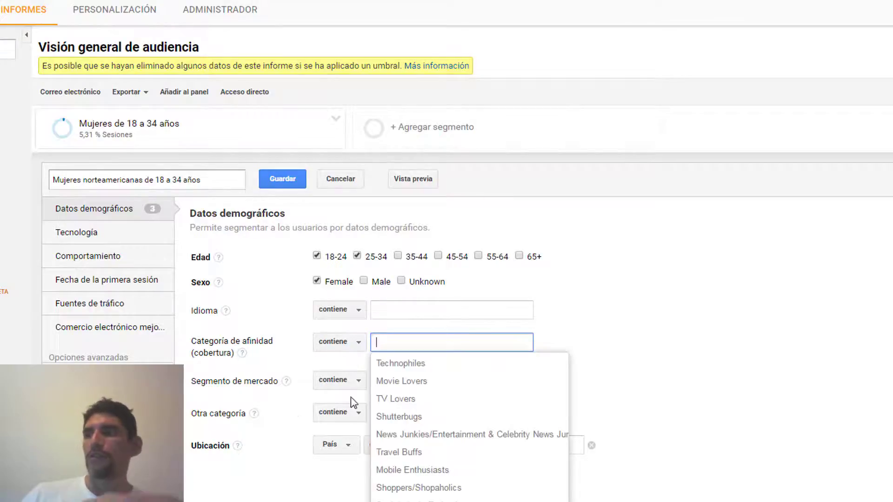
left_click(256, 487)
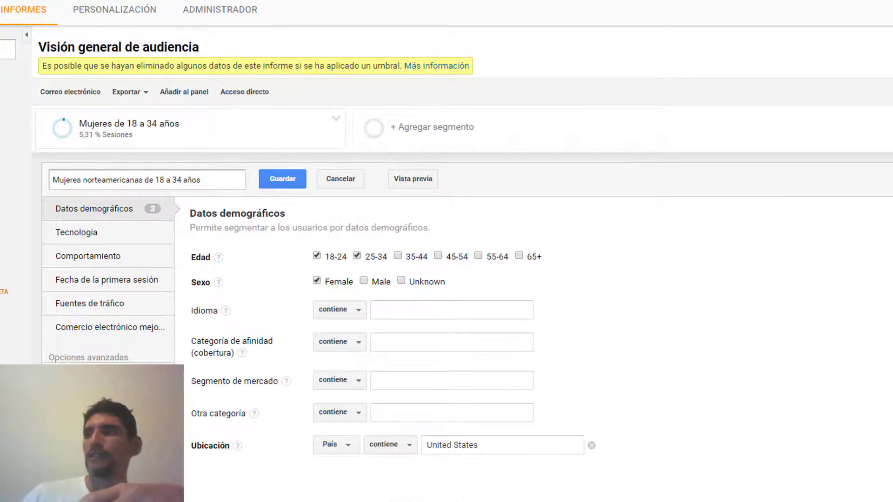
Step: Save the edited segment and check its share of sessions in the audience overview report
left_click(282, 183)
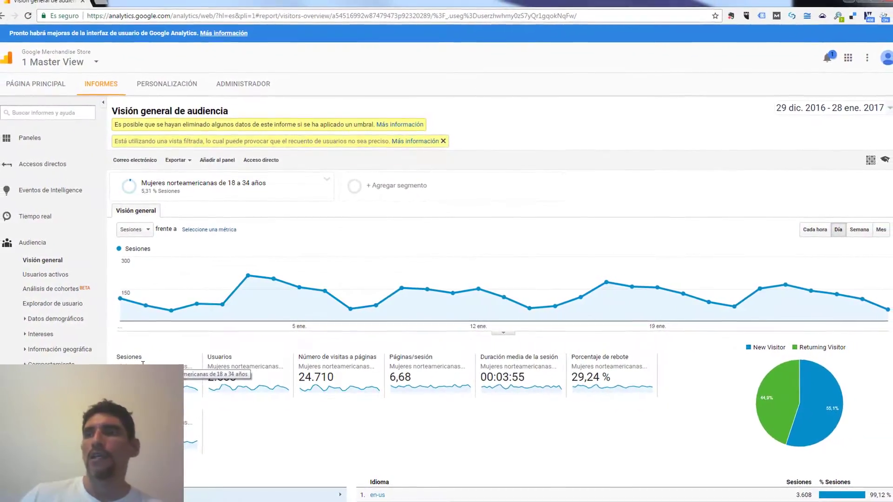
scroll(90, 361, "down", 12)
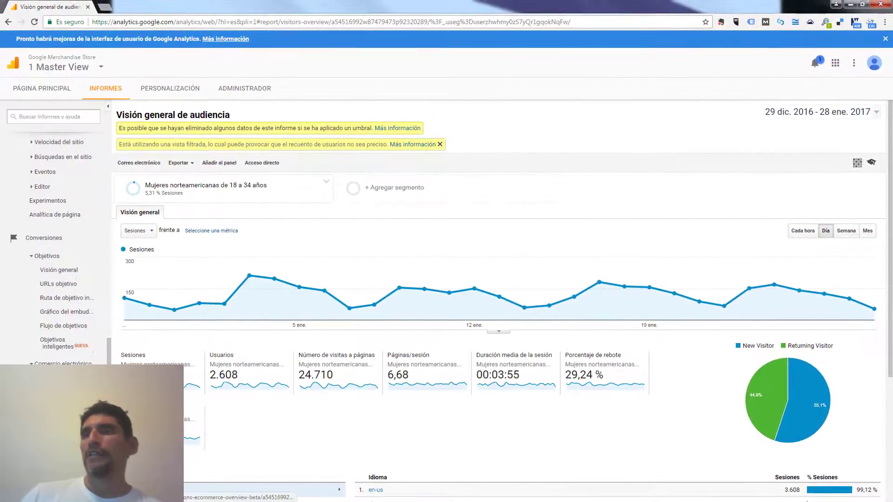
scroll(93, 353, "up", 1)
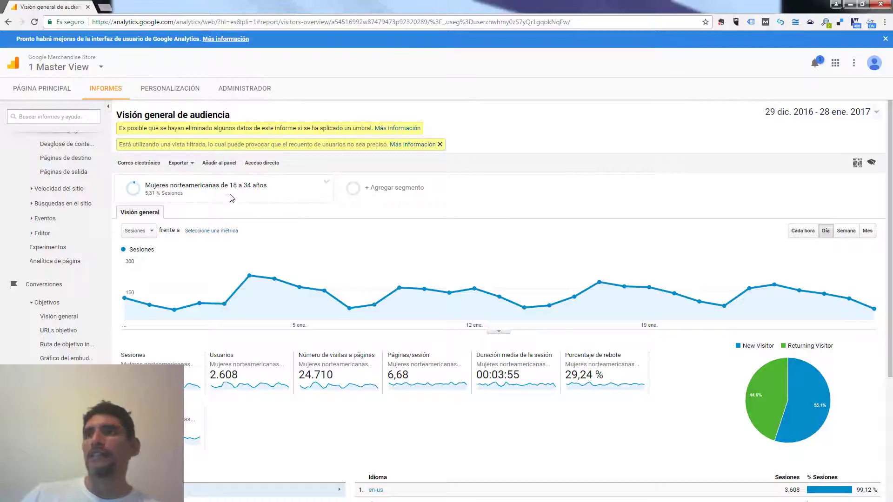
mouse_move(266, 184)
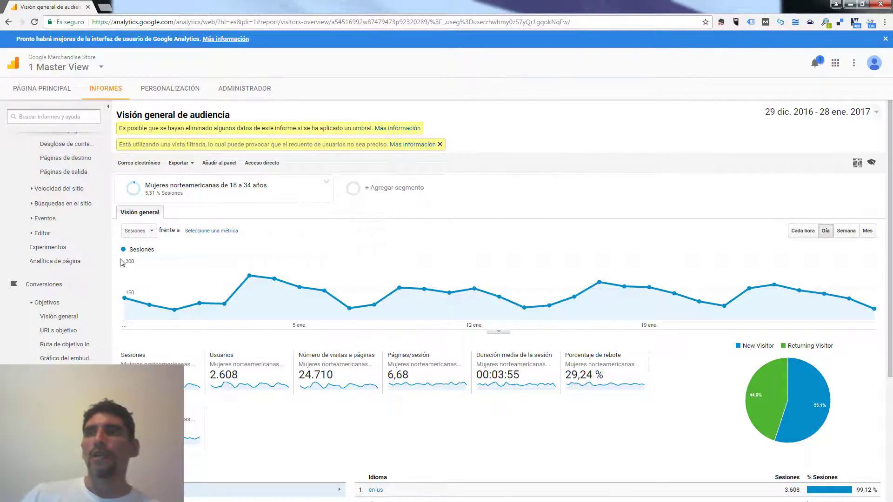
mouse_move(156, 188)
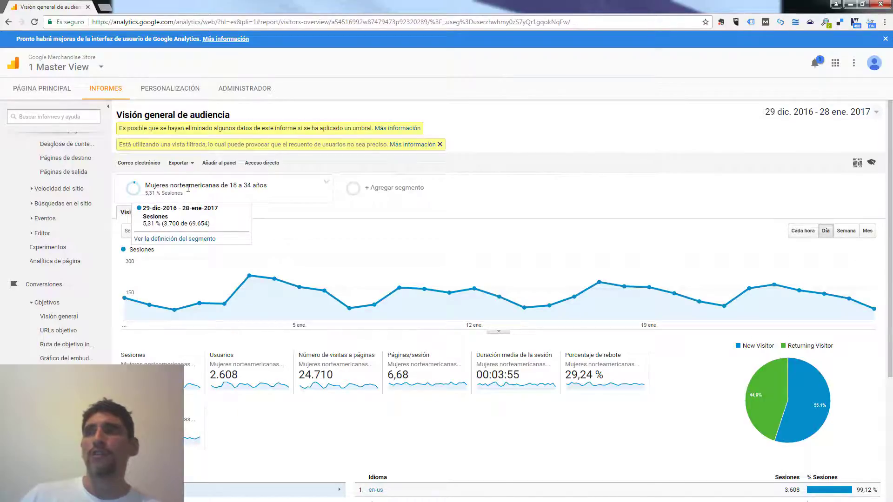
Step: Open the behavior overview report and review the page visits and most visited pages for the segment
scroll(80, 319, "down", 1)
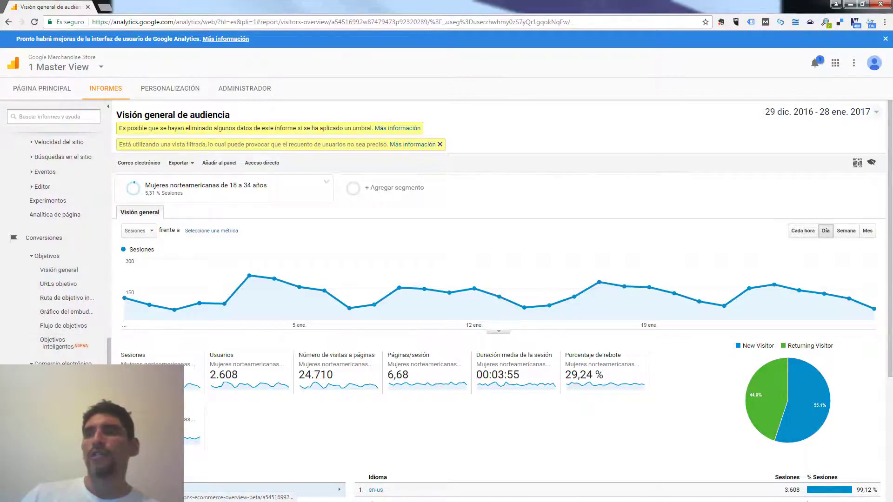
scroll(55, 246, "up", 6)
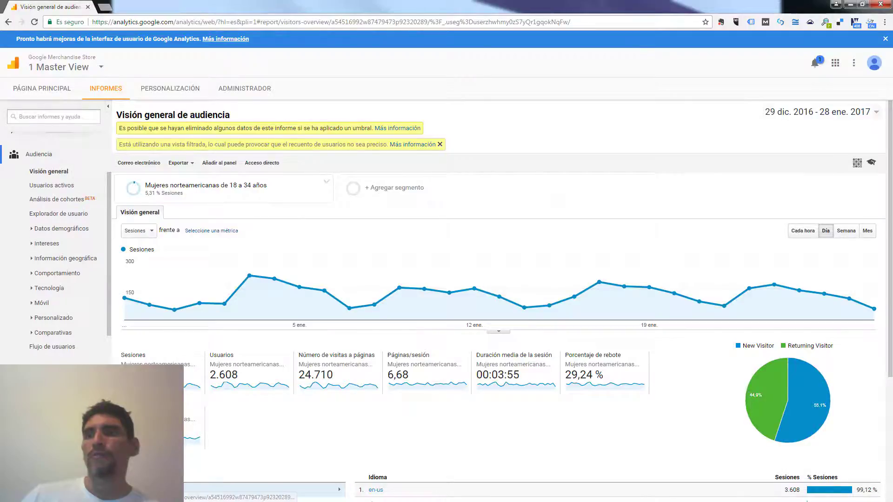
left_click(48, 411)
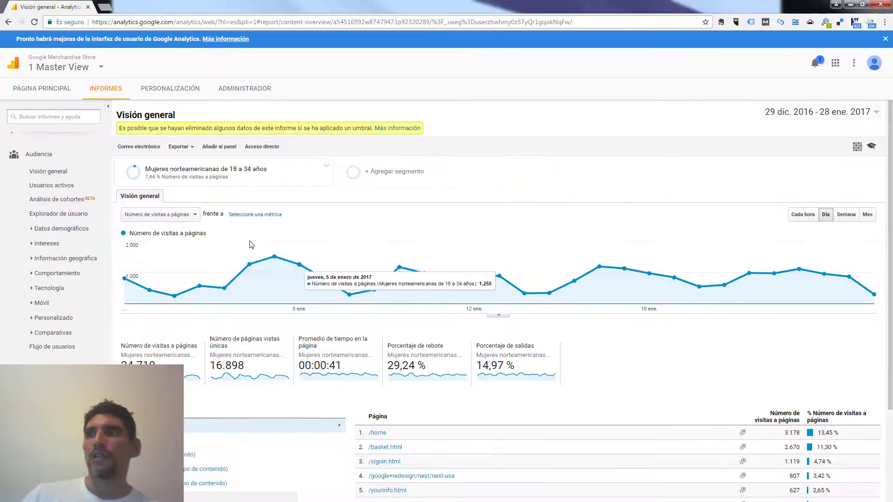
mouse_move(154, 172)
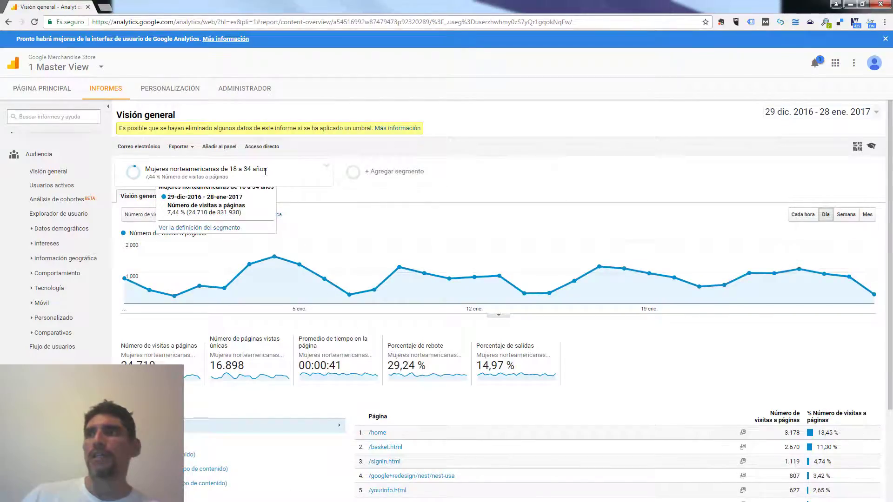
scroll(263, 382, "down", 3)
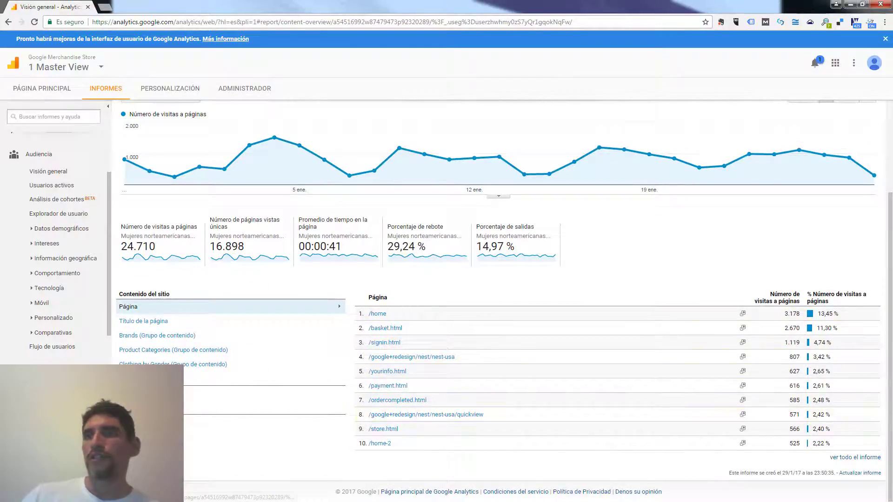
Step: Open the Páginas report and examine the per-page metrics table for the segment
left_click(57, 438)
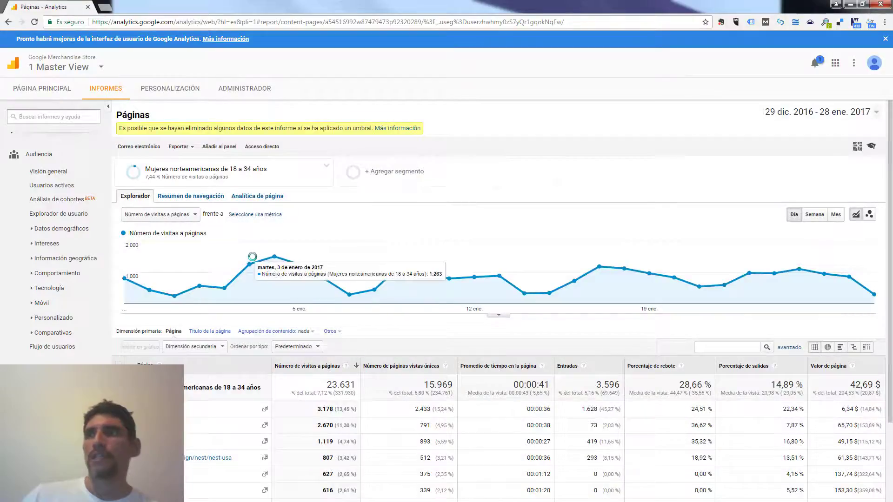
scroll(253, 261, "down", 2)
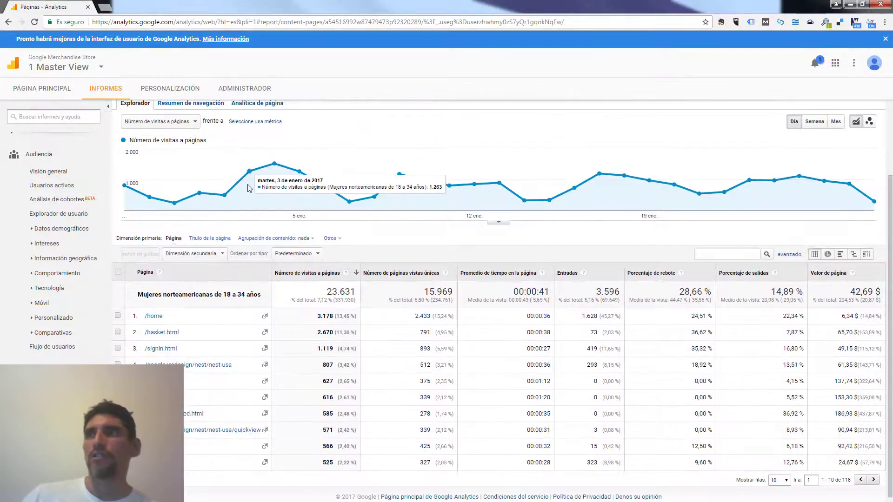
scroll(251, 186, "up", 2)
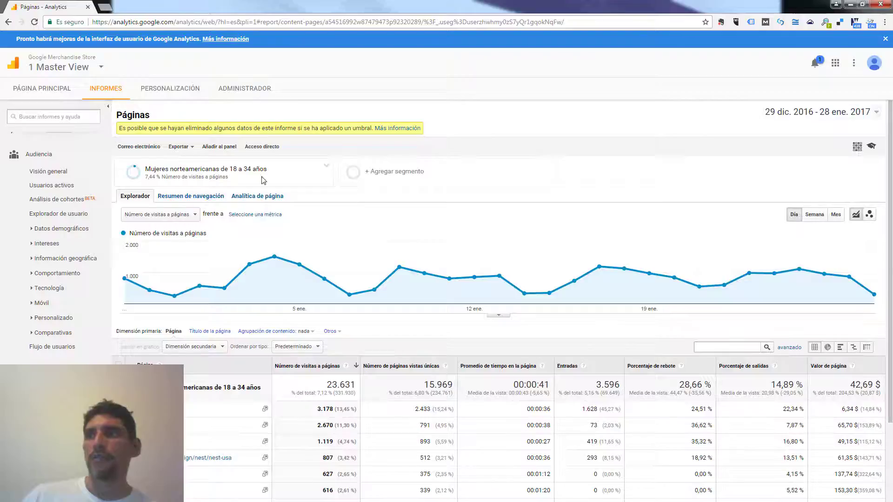
scroll(267, 310, "down", 2)
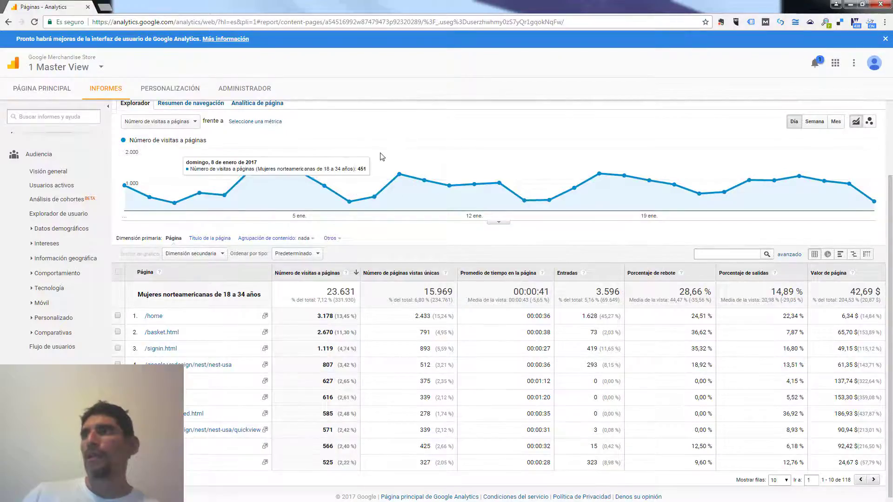
Step: Add the segment Todos los usuarios to the Páginas report as a comparison alongside Mujeres norteamericanas de 18 a 34 años
scroll(378, 159, "up", 2)
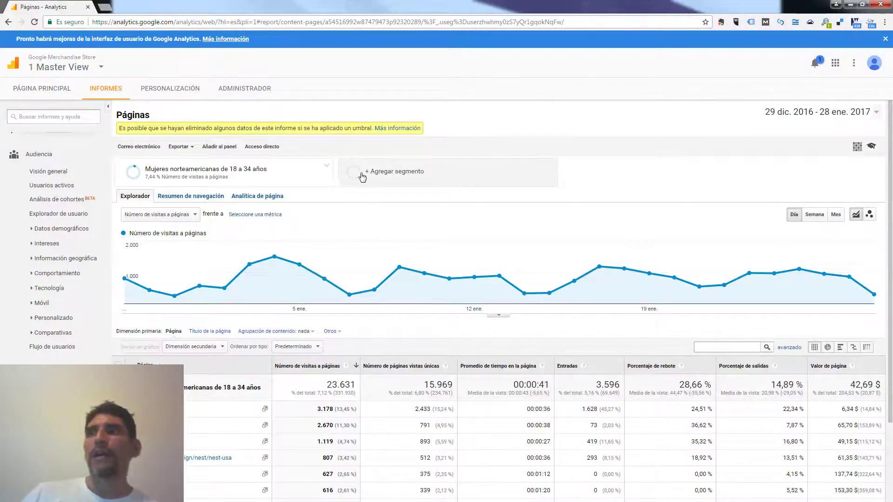
left_click(395, 183)
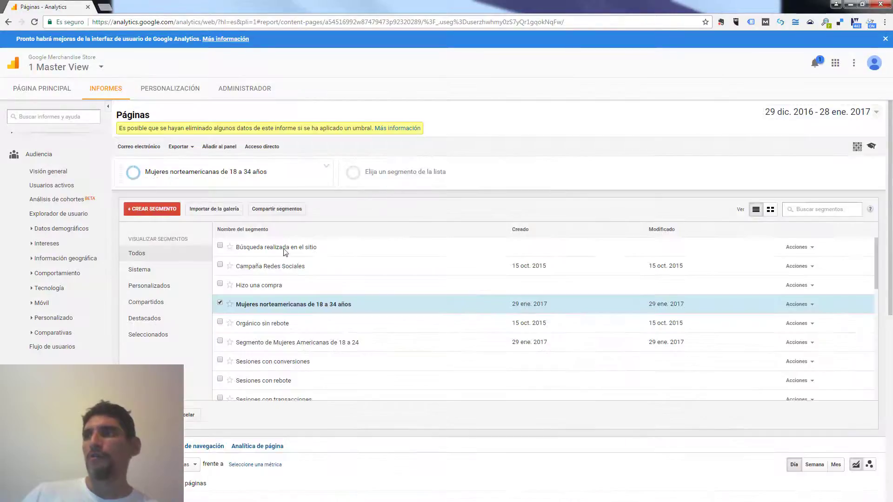
mouse_move(283, 308)
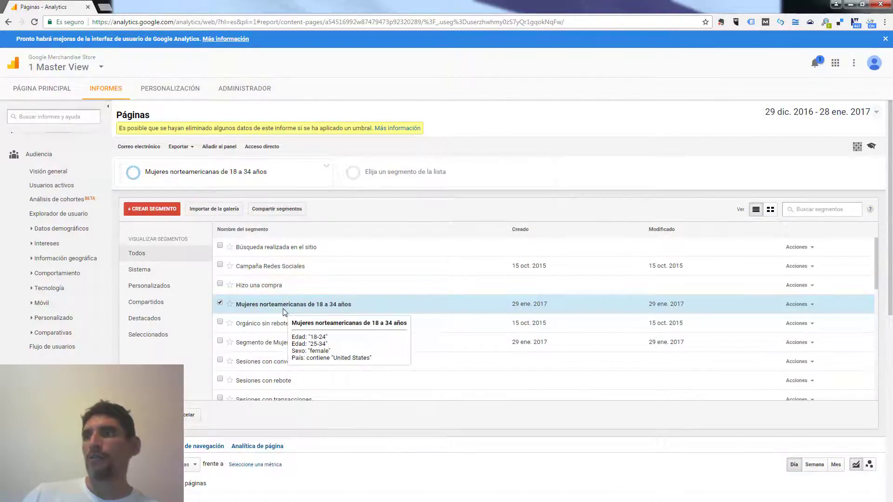
scroll(284, 309, "down", 3)
scroll(283, 309, "down", 1)
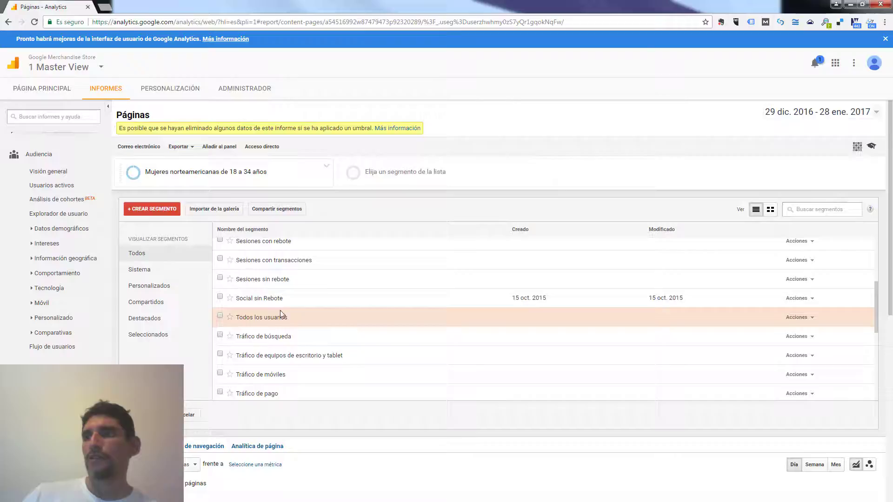
left_click(220, 317)
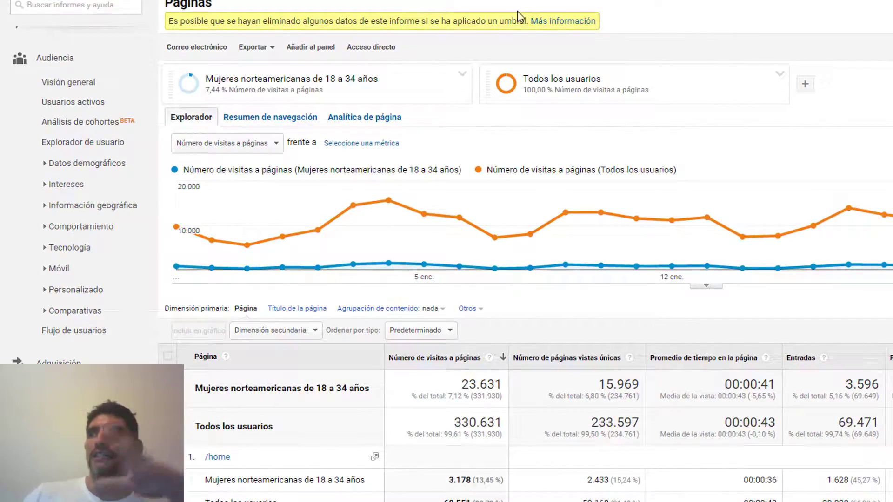
Step: Compare the page visits and their percentages for both segments, page by page, in the Páginas table
scroll(434, 244, "down", 6)
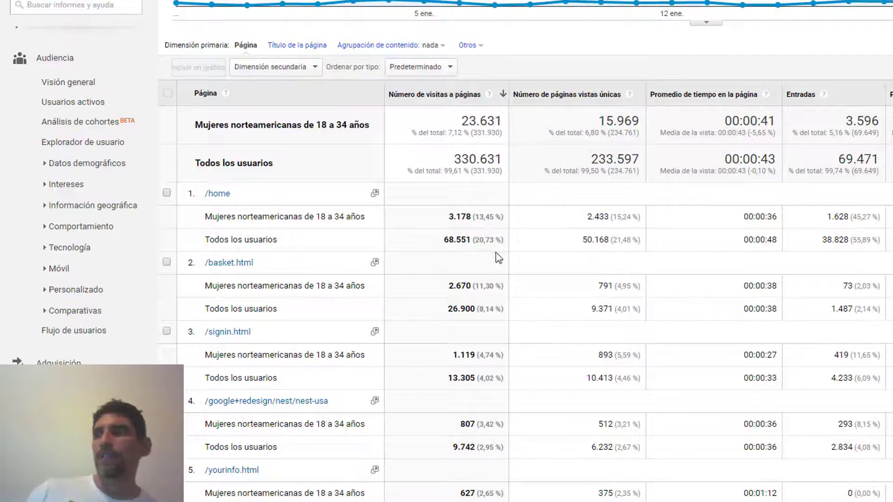
scroll(499, 259, "up", 2)
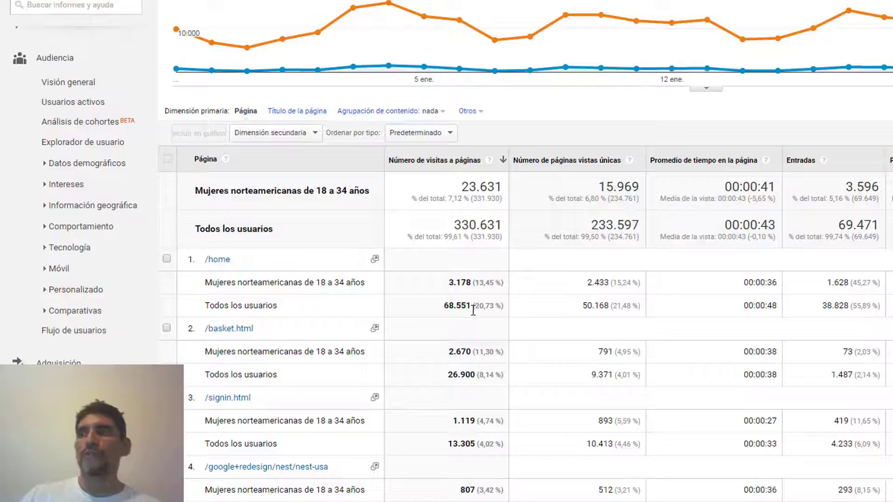
left_click_drag(494, 306, 475, 308)
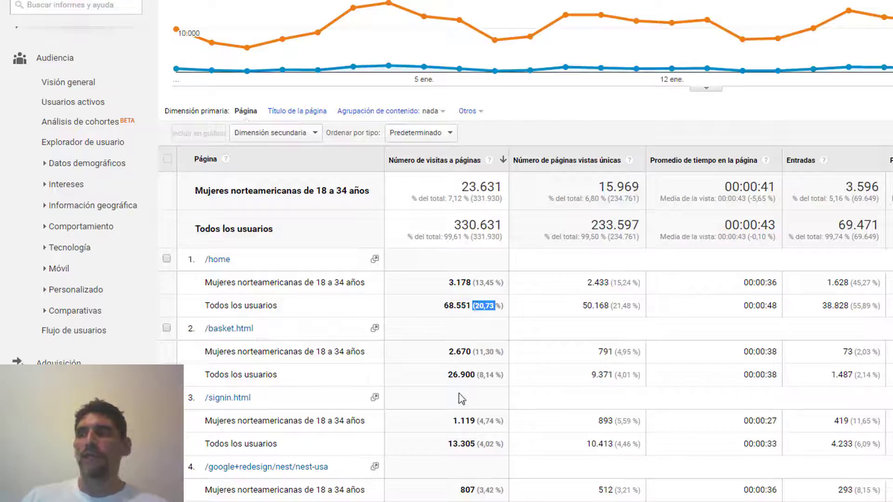
scroll(460, 416, "down", 3)
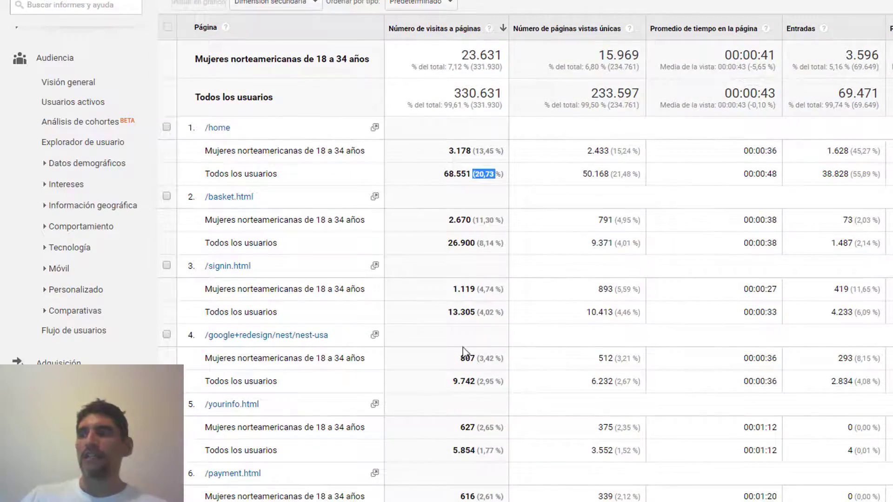
scroll(475, 398, "down", 3)
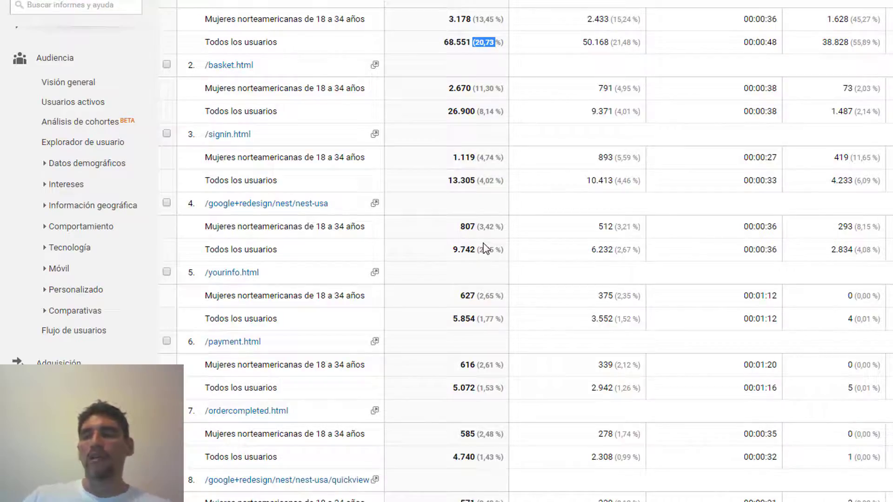
scroll(470, 290, "up", 10)
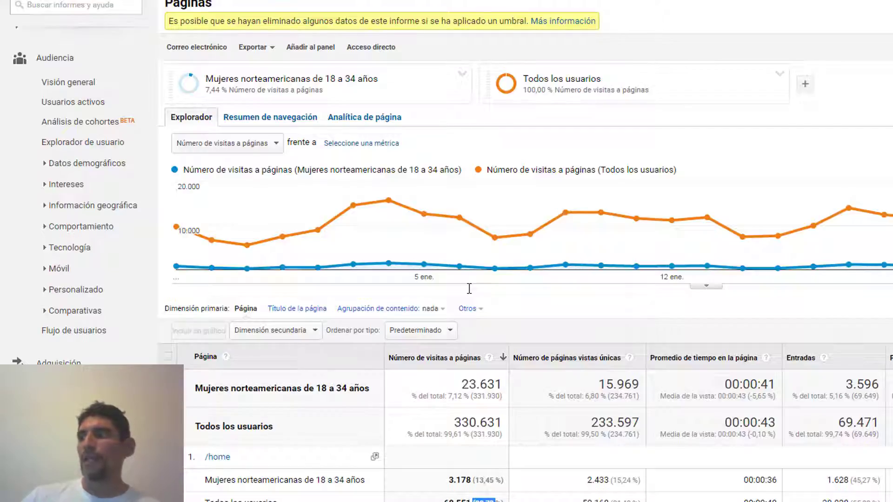
scroll(469, 288, "down", 3)
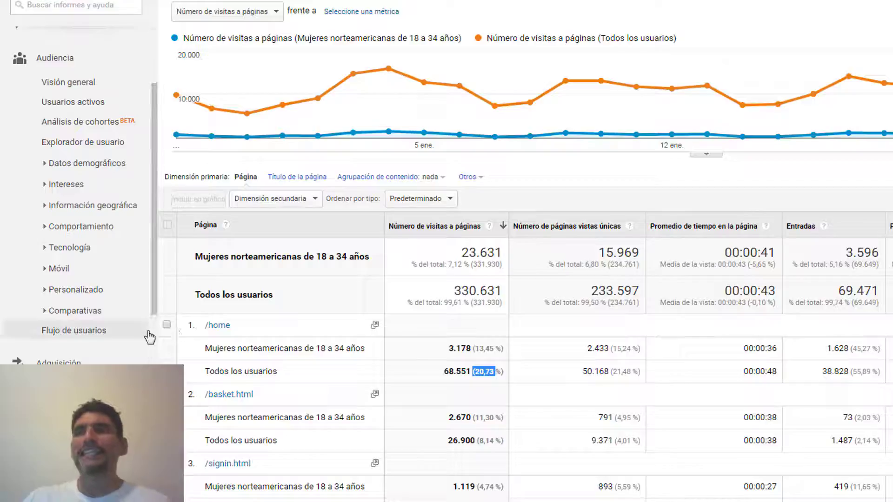
Step: Open the audience overview report and compare both segments' session metrics and their shares of new and returning visitors
left_click(97, 89)
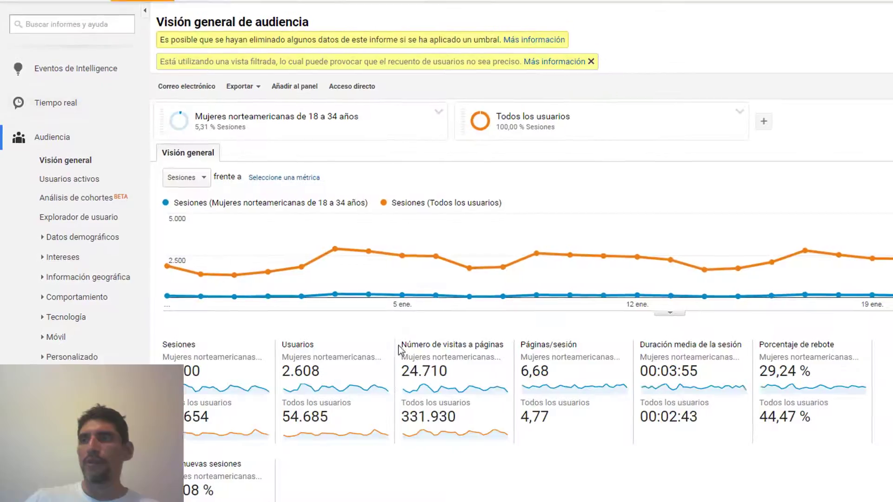
scroll(377, 361, "down", 10)
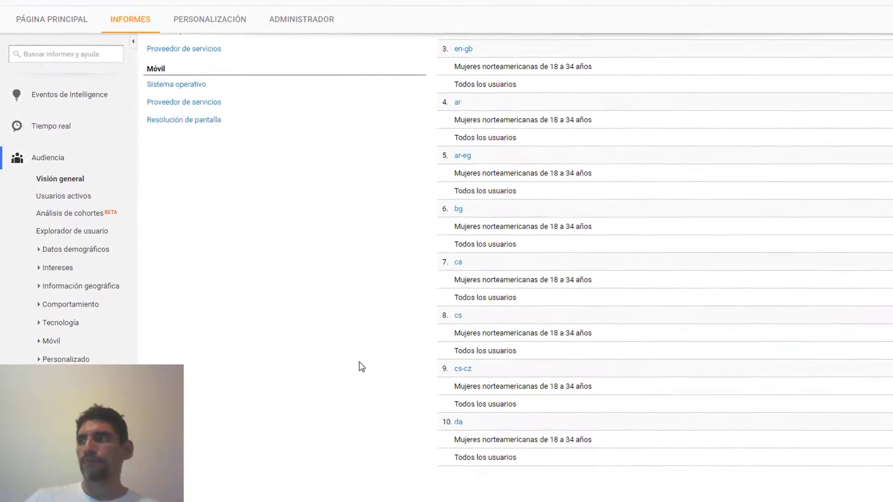
scroll(360, 362, "up", 10)
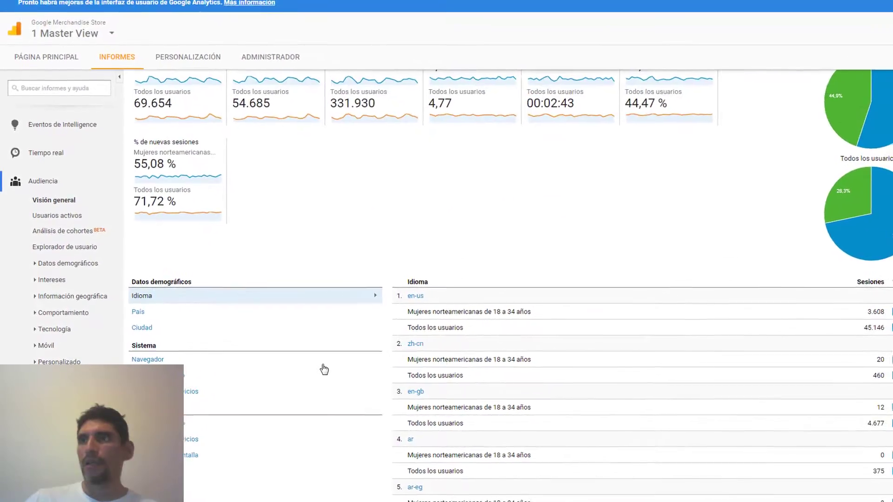
scroll(321, 369, "up", 1)
scroll(302, 306, "up", 1)
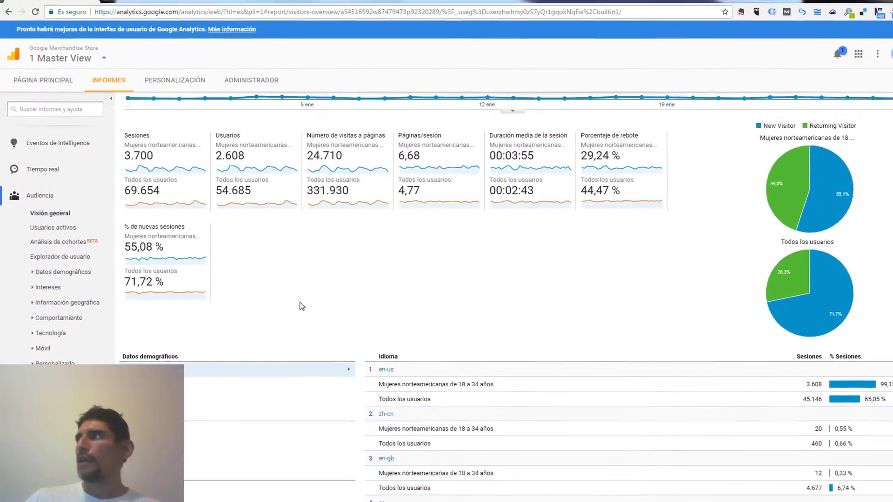
scroll(302, 306, "up", 2)
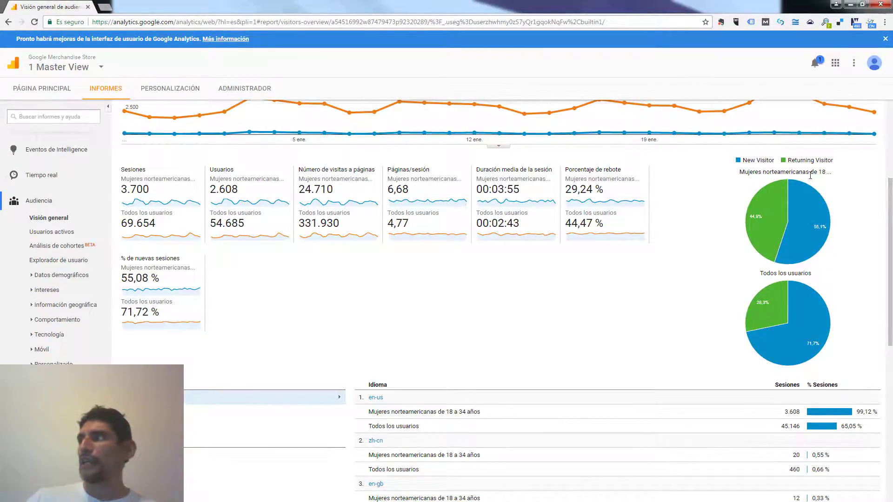
mouse_move(765, 230)
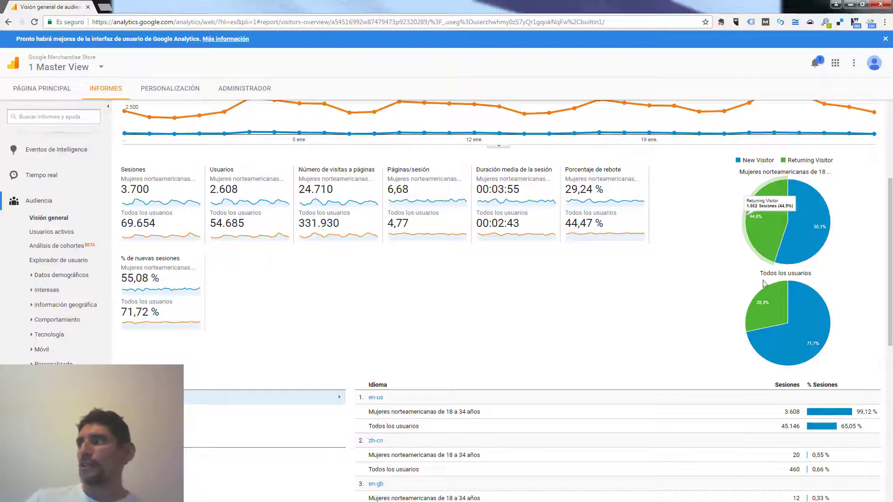
mouse_move(766, 314)
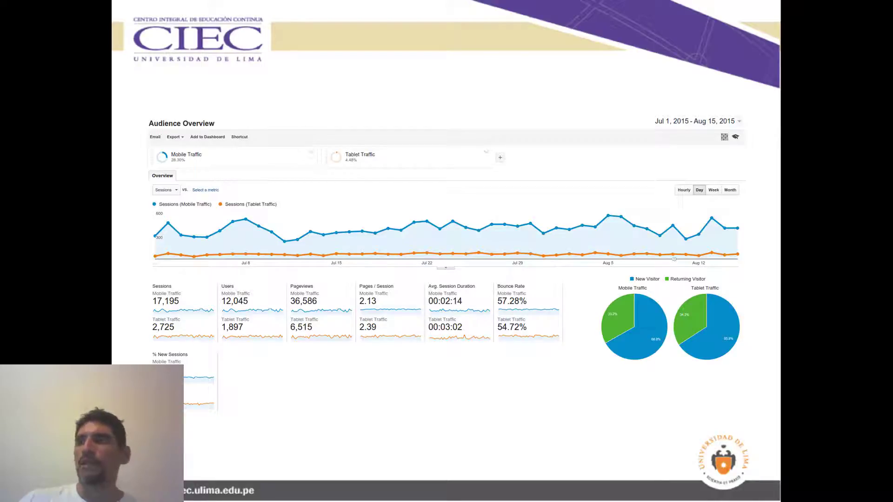
left_click(285, 359)
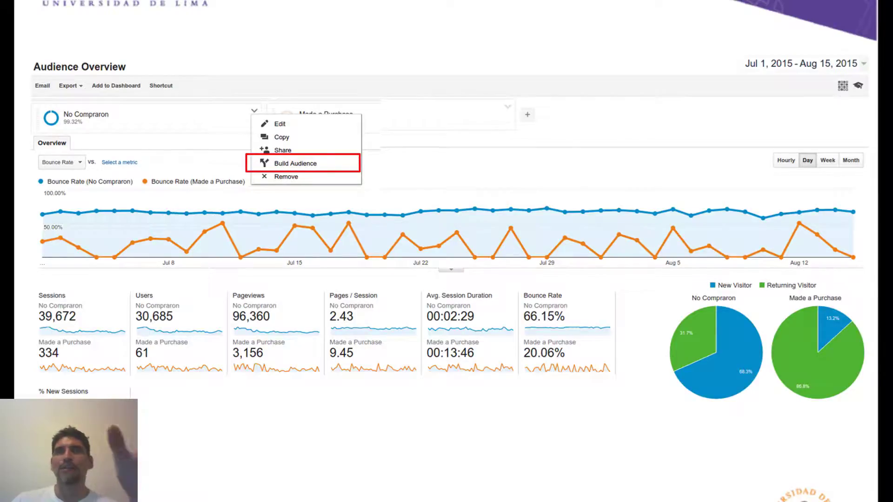
key("Right")
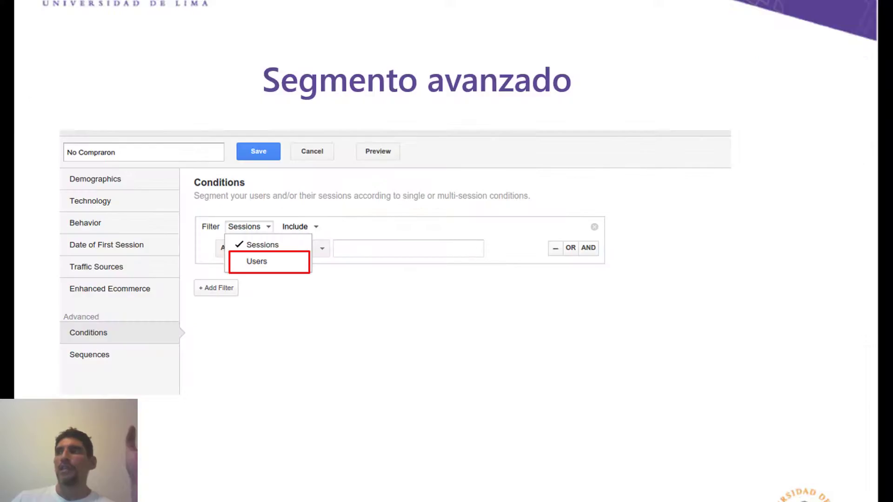